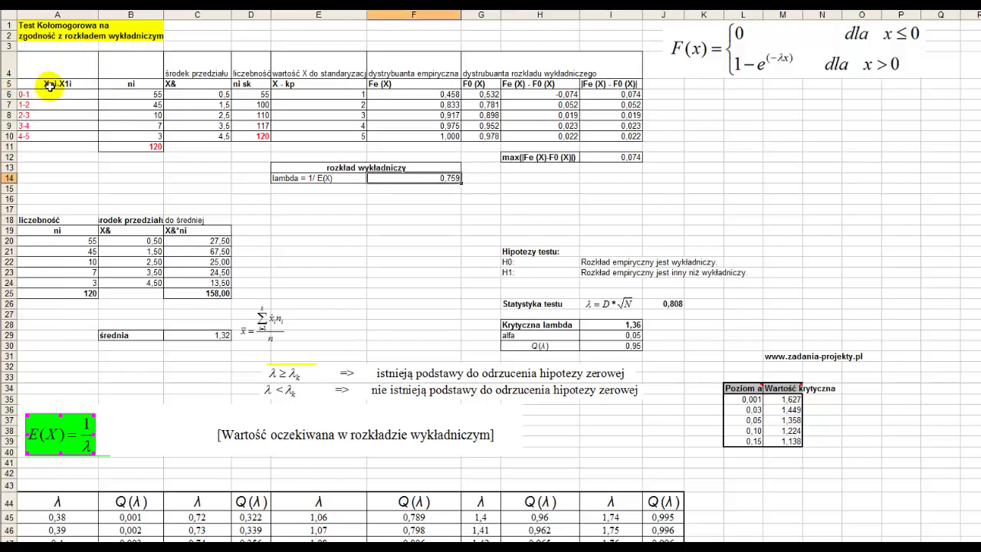
# Highlight the class intervals, ni counts, Fe(X), F0(X) and cumulative ni sk columns to review the table
pyautogui.moveTo(49, 86); pyautogui.dragTo(50, 137)
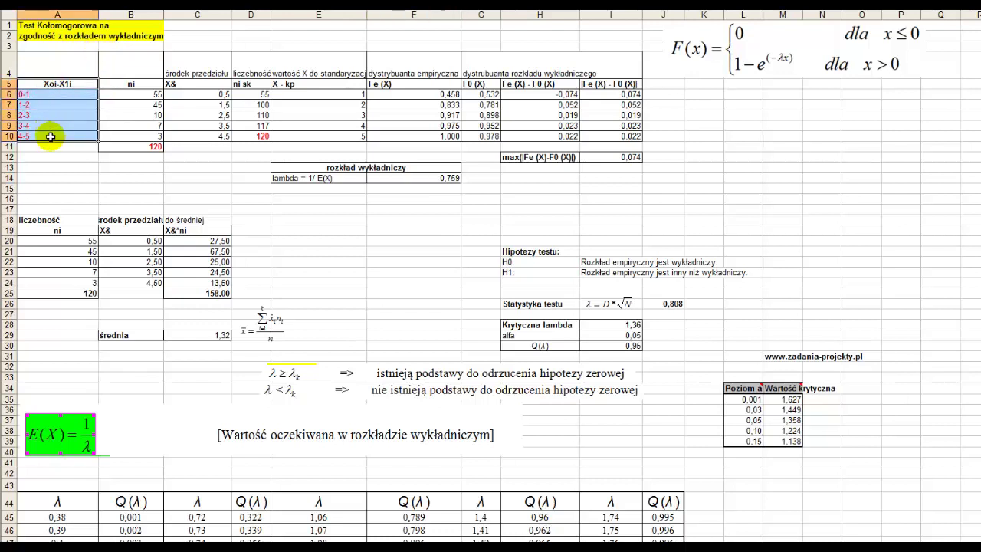
pyautogui.moveTo(127, 83); pyautogui.dragTo(126, 136)
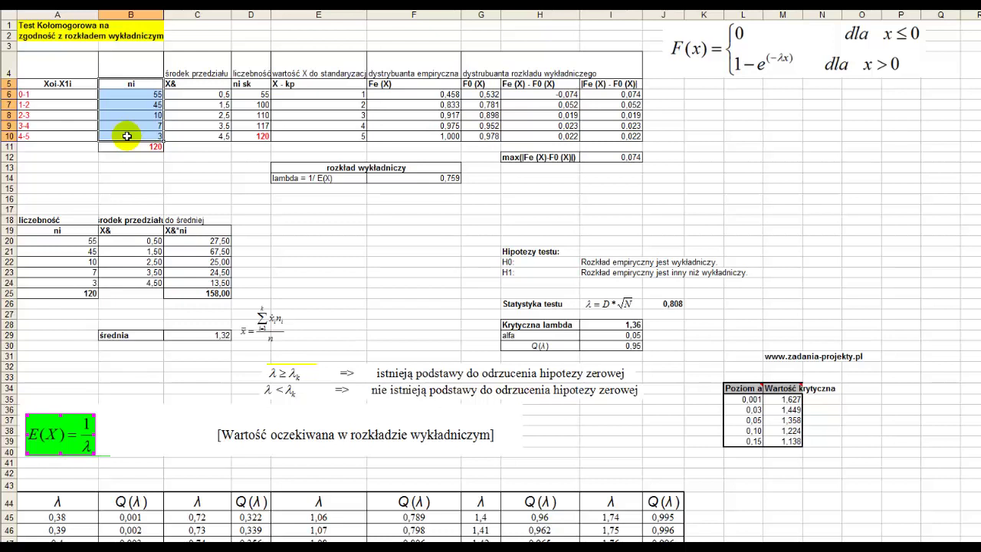
pyautogui.moveTo(33, 82)
pyautogui.mouseDown()
pyautogui.moveTo(109, 106)
pyautogui.moveTo(110, 135)
pyautogui.mouseUp()
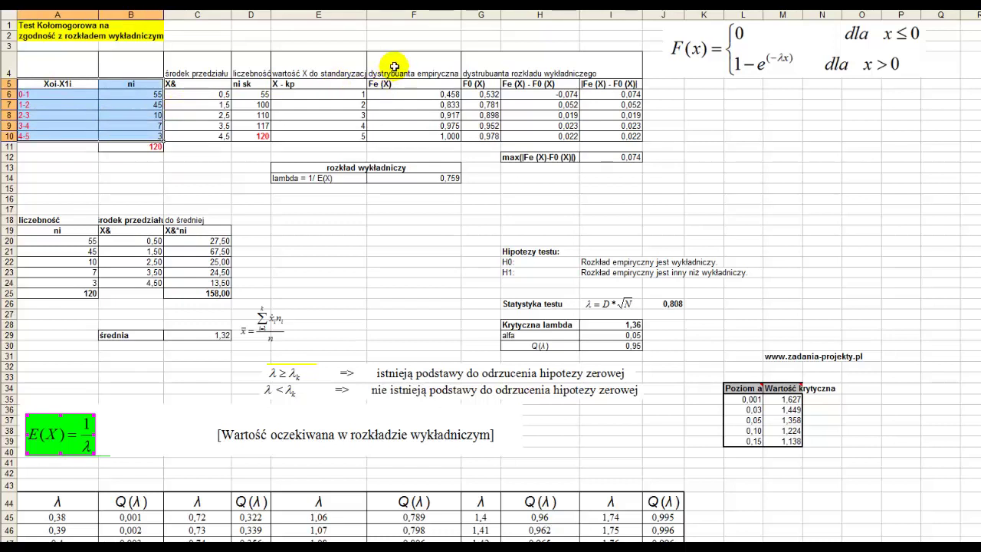
pyautogui.moveTo(394, 65); pyautogui.dragTo(394, 132)
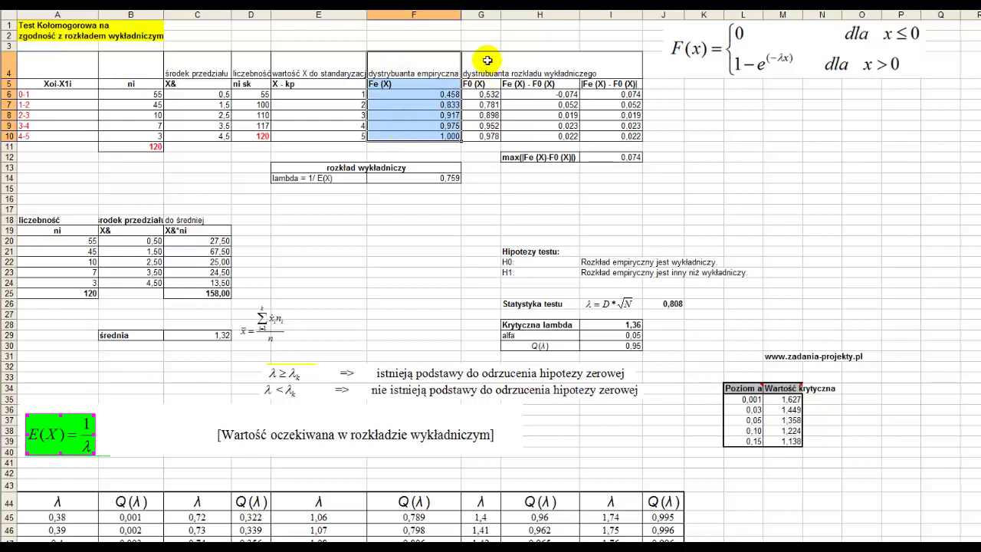
pyautogui.moveTo(482, 66); pyautogui.dragTo(478, 133)
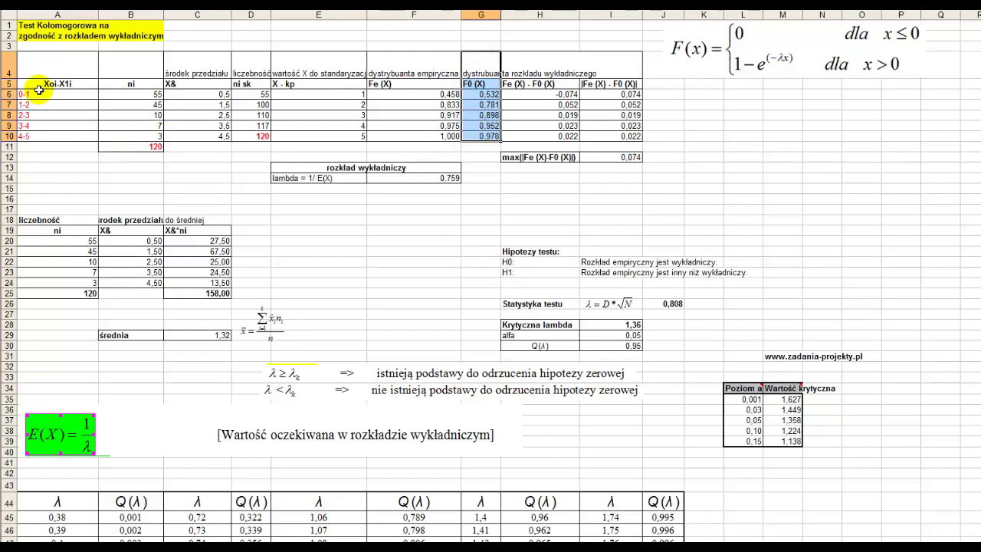
pyautogui.moveTo(434, 68); pyautogui.dragTo(433, 135)
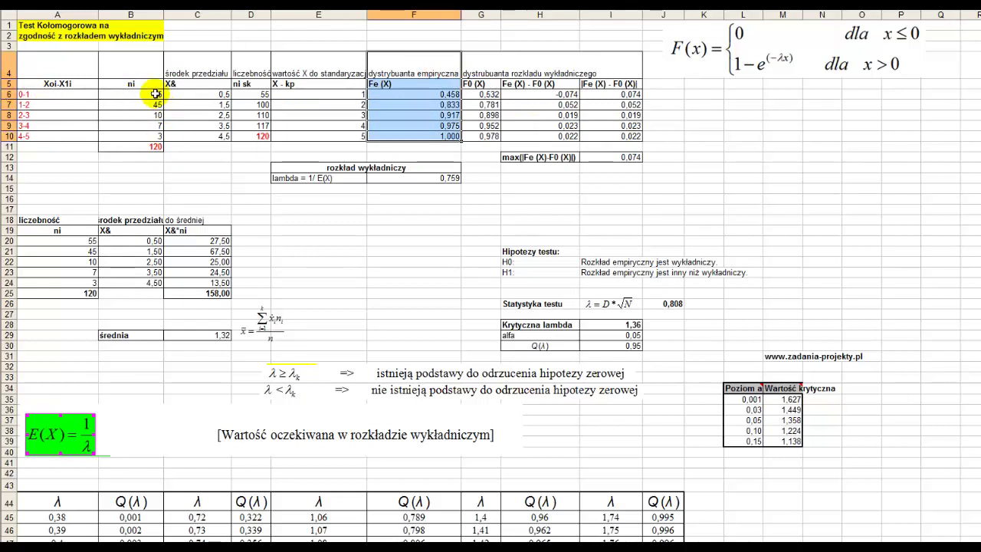
pyautogui.click(156, 93)
pyautogui.moveTo(157, 94); pyautogui.dragTo(157, 136)
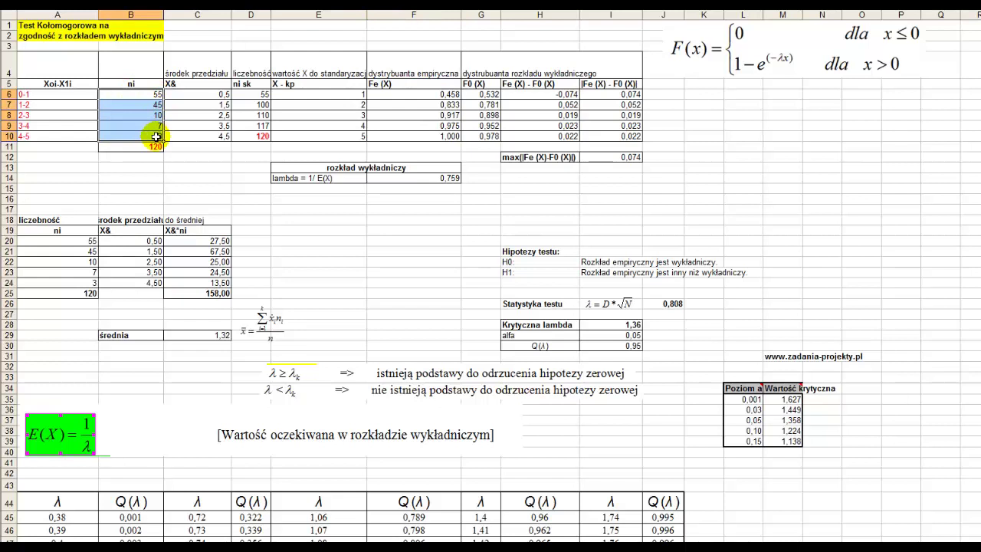
pyautogui.moveTo(242, 94); pyautogui.dragTo(242, 121)
# Enter =B6 in D6 and =D6+B7 in D7, giving cumulative counts 55 and 100
pyautogui.click(243, 93)
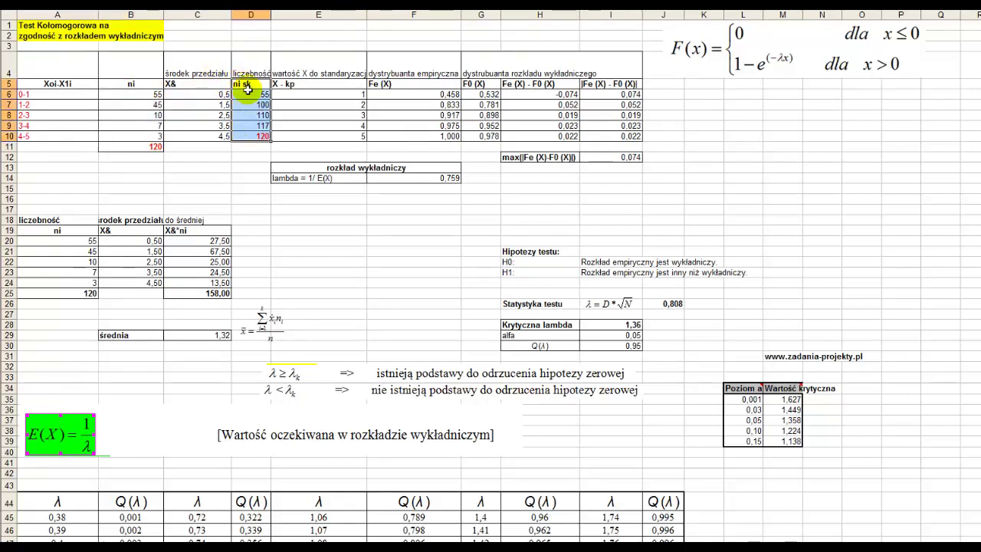
pyautogui.write('=B6')
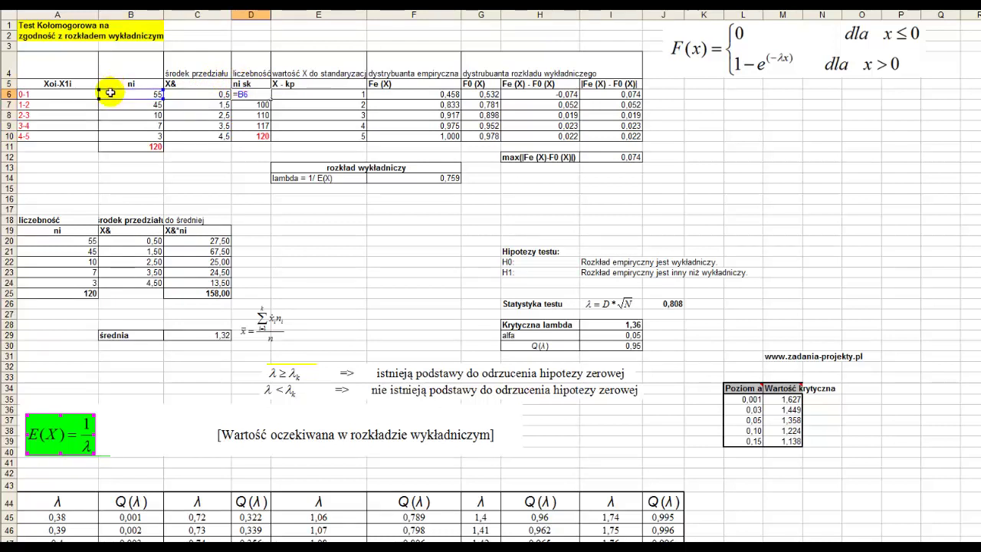
pyautogui.press('Return')
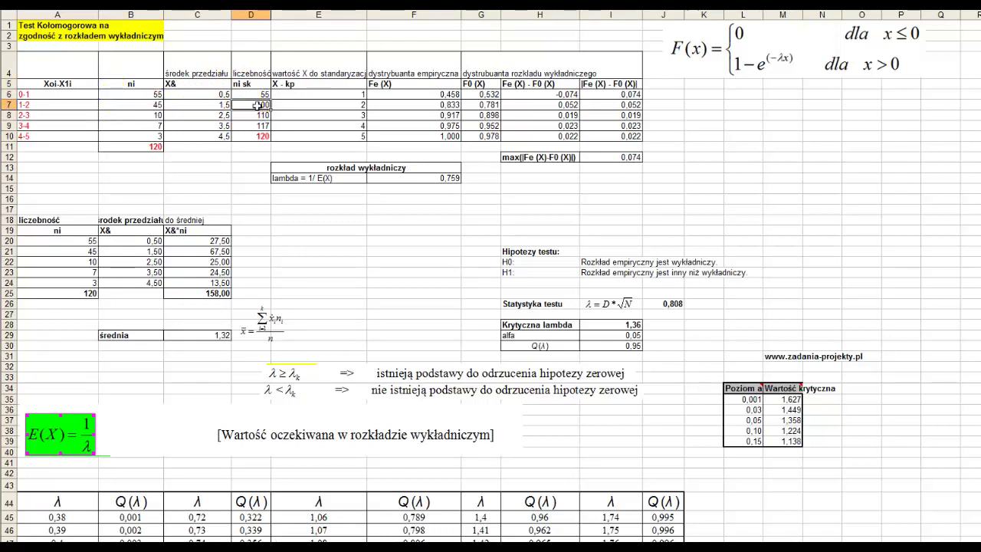
pyautogui.write('=D6+B7')
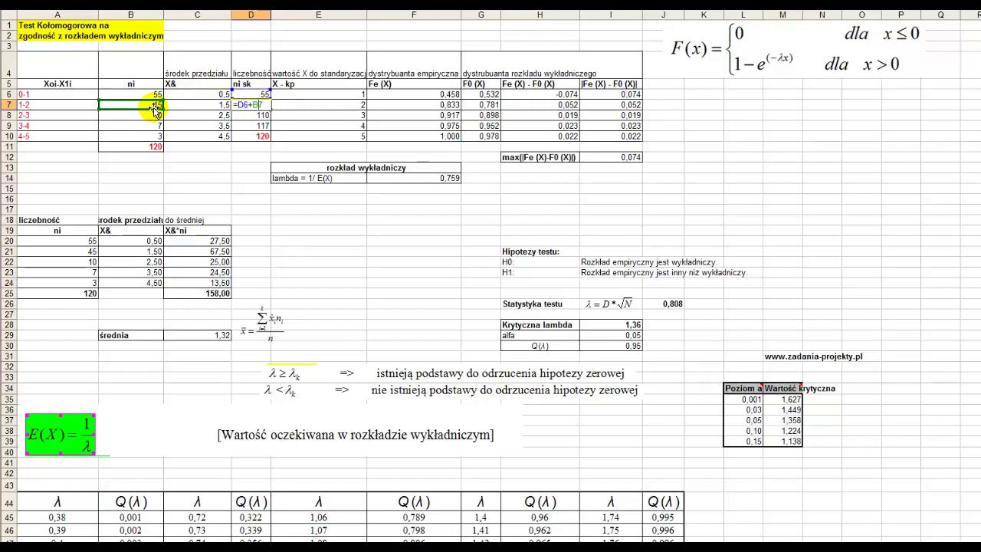
pyautogui.press('Return')
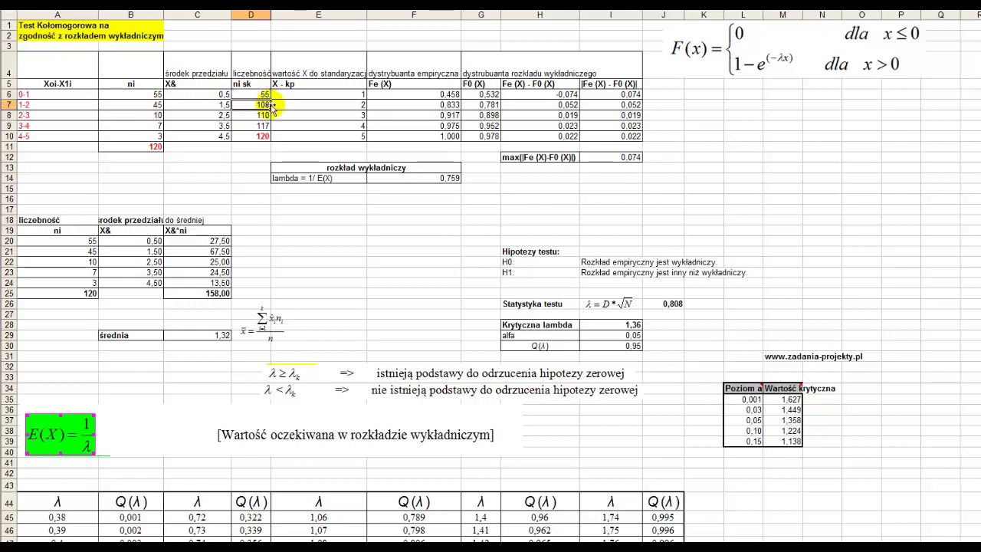
pyautogui.click(267, 106)
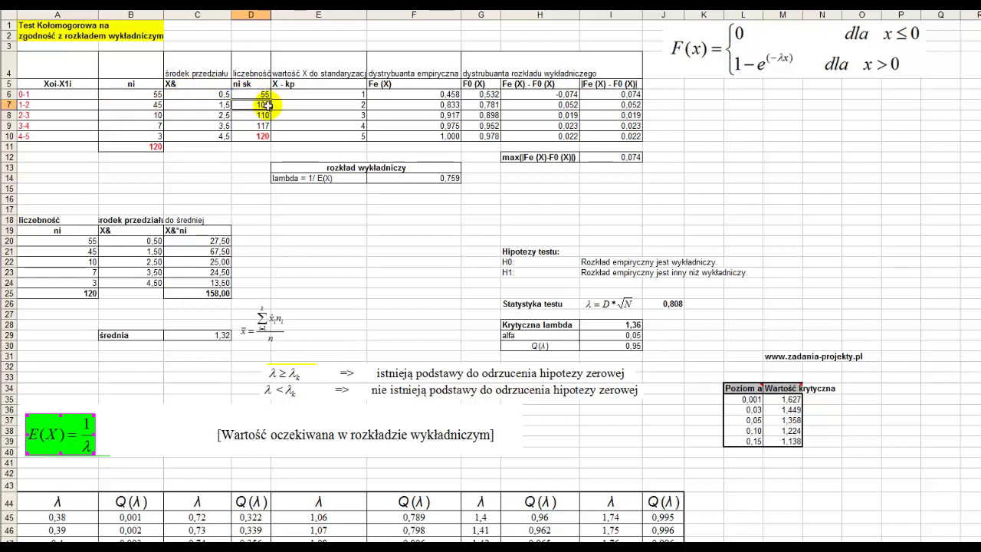
# Compare the total count 120 with the last cumulative value 120 in D10, then point to the empirical distribution heading
pyautogui.click(138, 146)
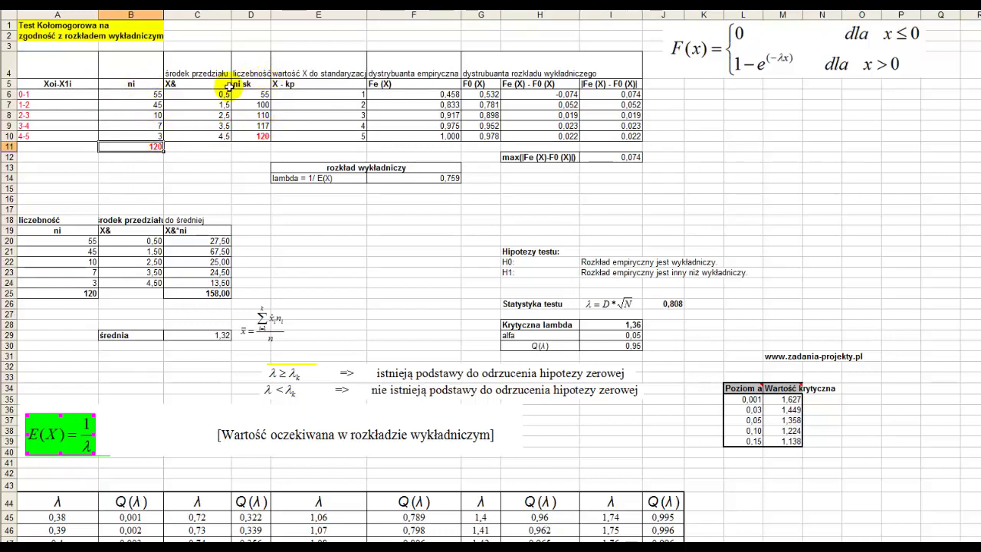
pyautogui.click(261, 136)
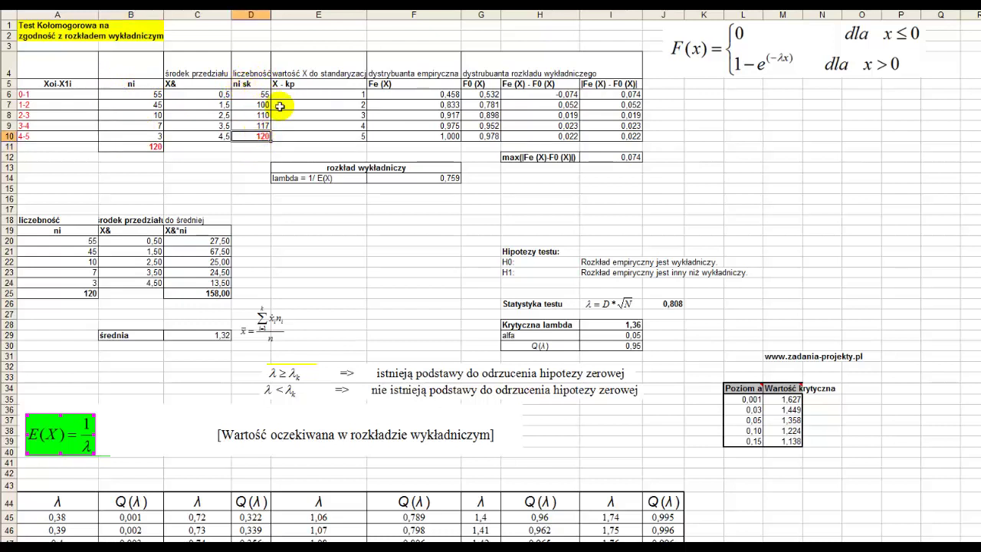
pyautogui.click(390, 69)
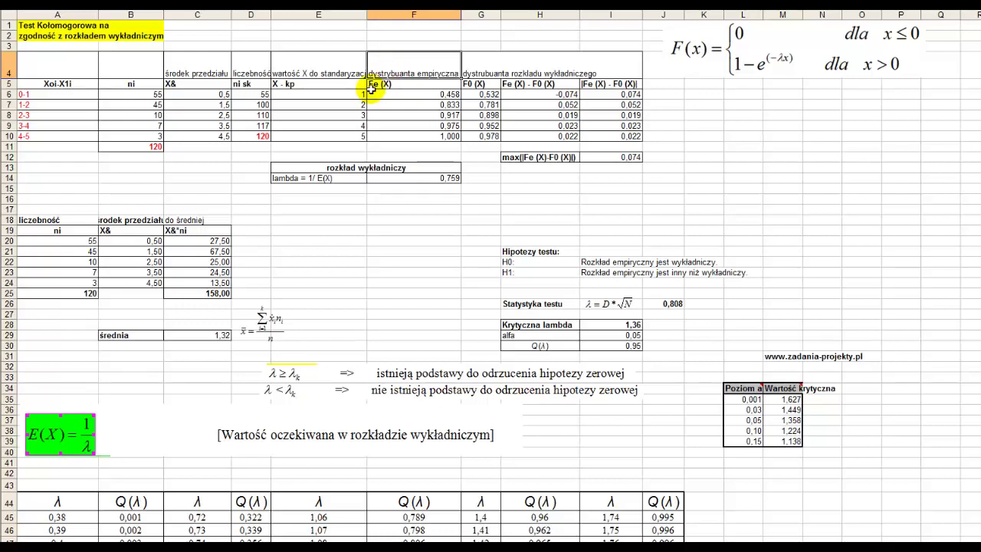
pyautogui.moveTo(260, 98); pyautogui.dragTo(253, 135)
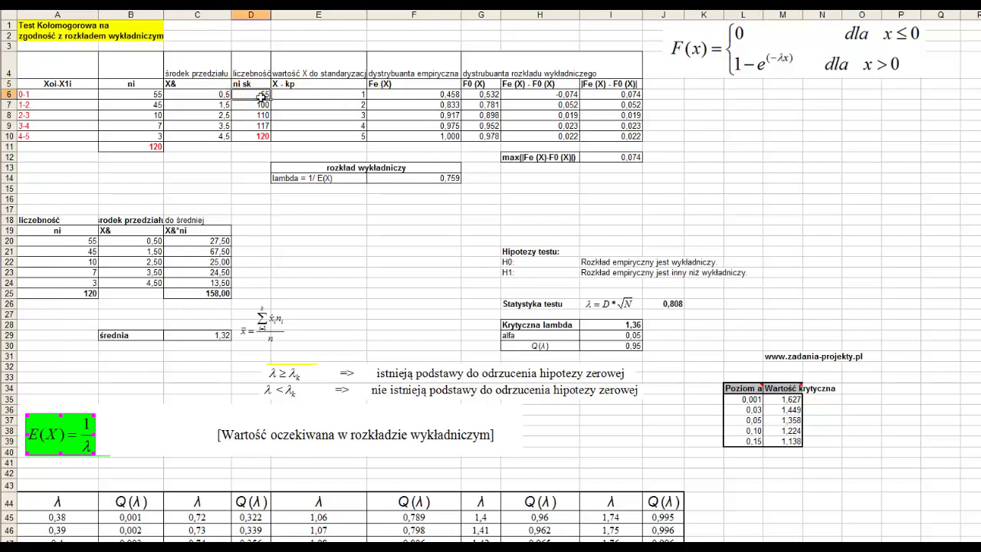
pyautogui.click(134, 148)
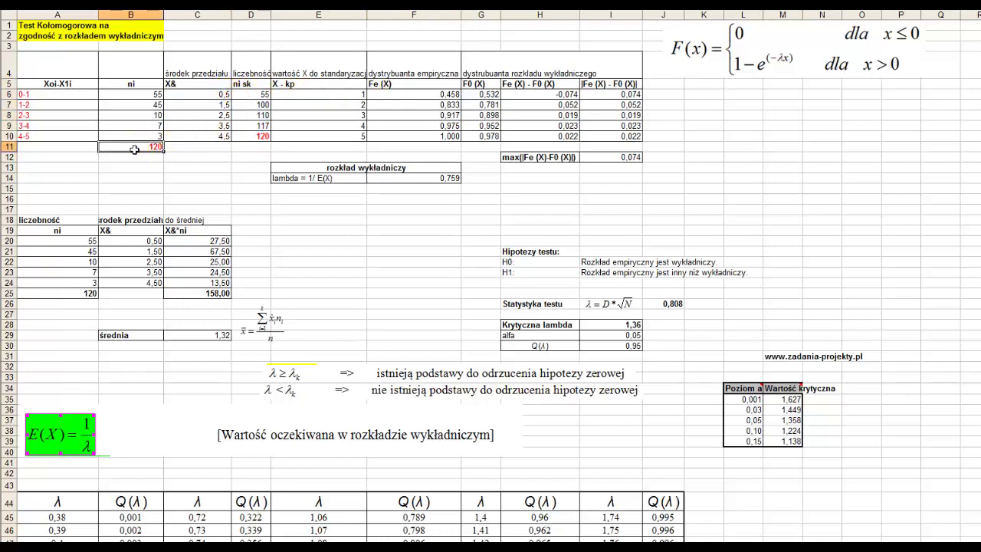
pyautogui.moveTo(390, 101); pyautogui.dragTo(394, 134)
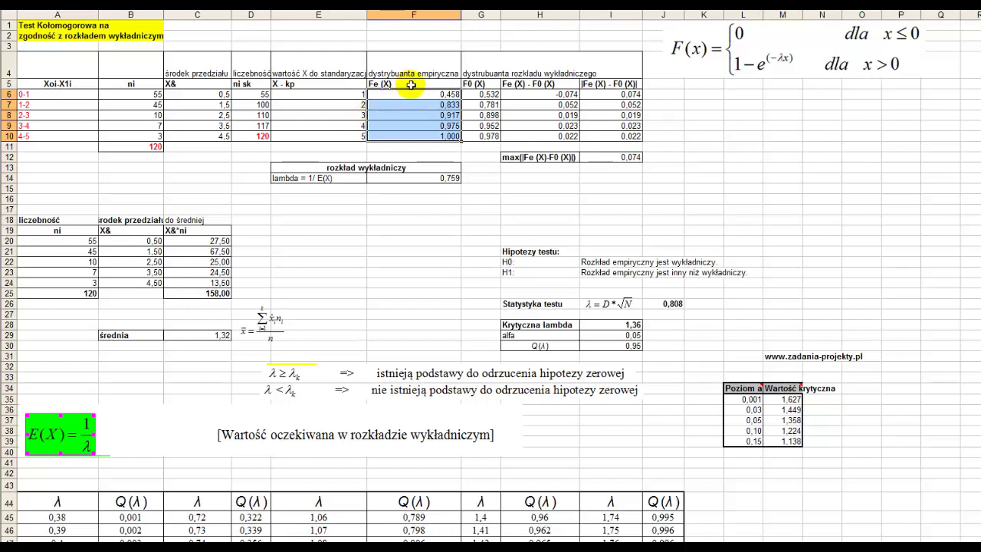
pyautogui.moveTo(411, 85); pyautogui.dragTo(411, 131)
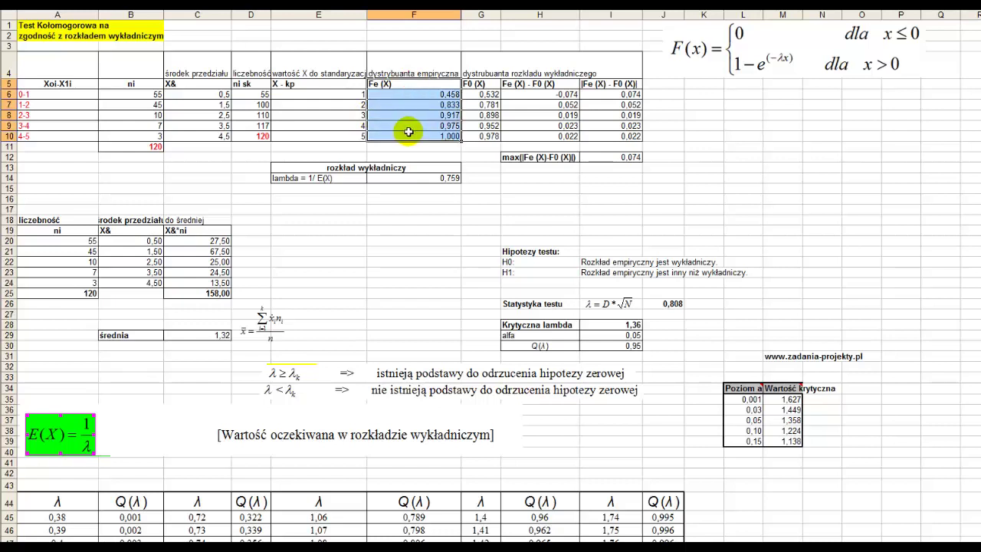
pyautogui.click(475, 69)
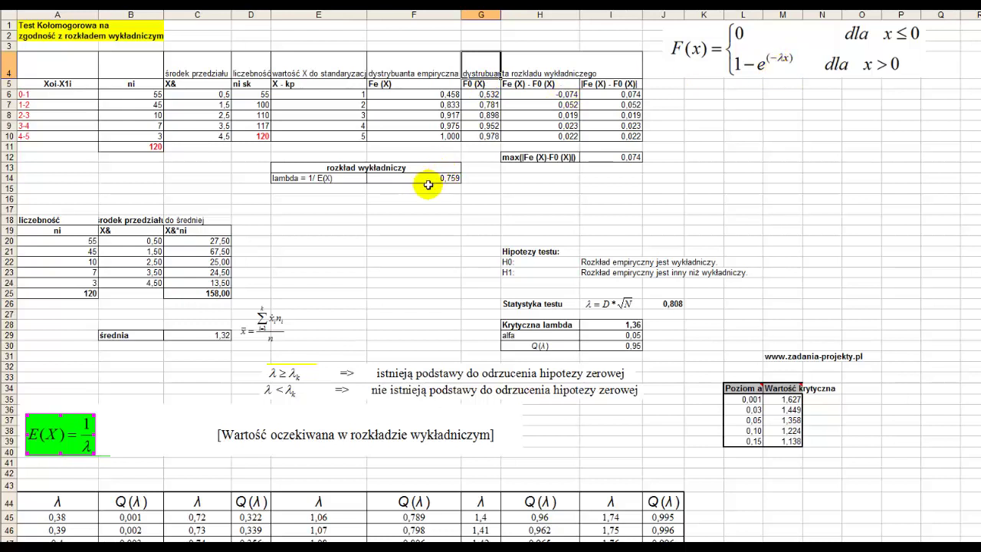
pyautogui.moveTo(325, 177); pyautogui.dragTo(385, 183)
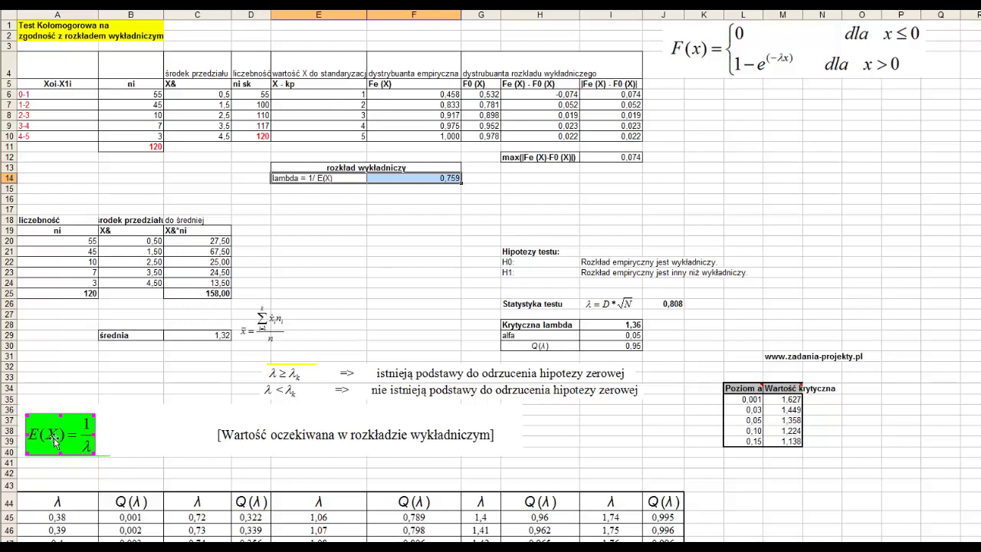
pyautogui.click(89, 451)
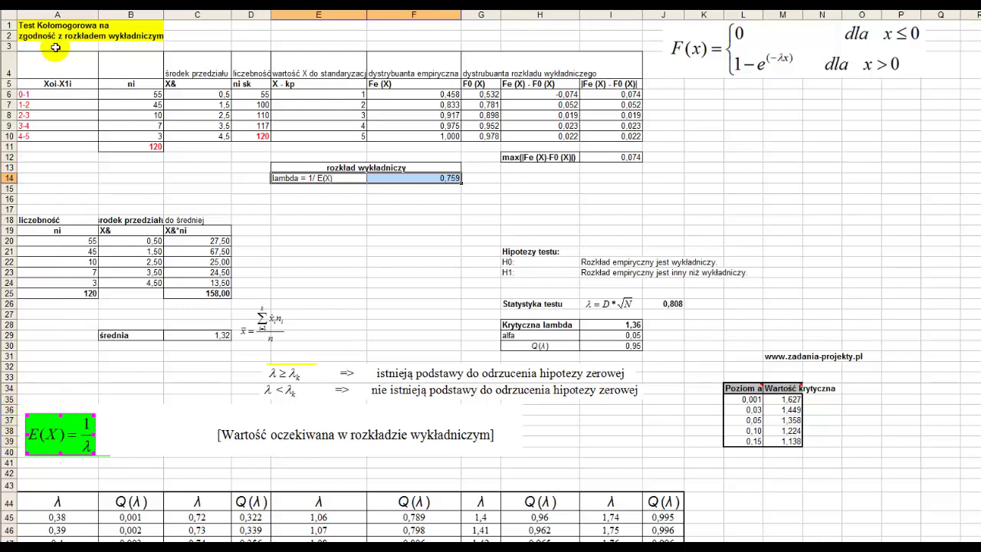
pyautogui.moveTo(60, 86); pyautogui.dragTo(115, 135)
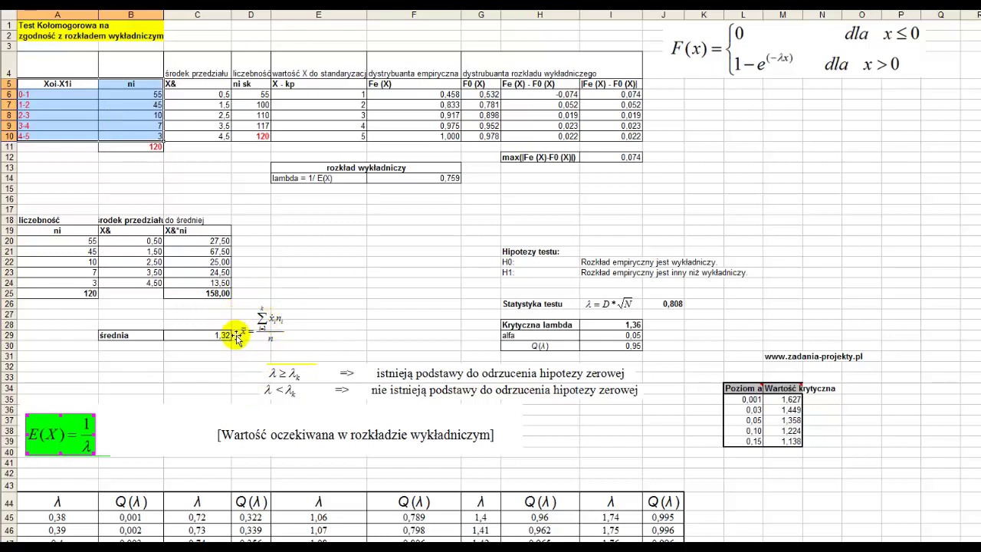
pyautogui.click(123, 240)
pyautogui.moveTo(124, 240); pyautogui.dragTo(126, 282)
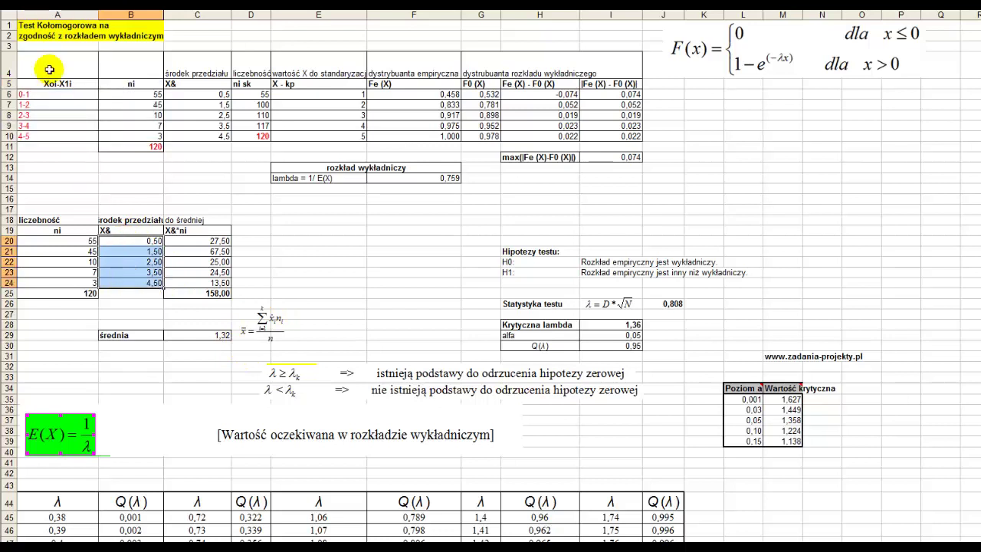
pyautogui.moveTo(44, 95); pyautogui.dragTo(44, 135)
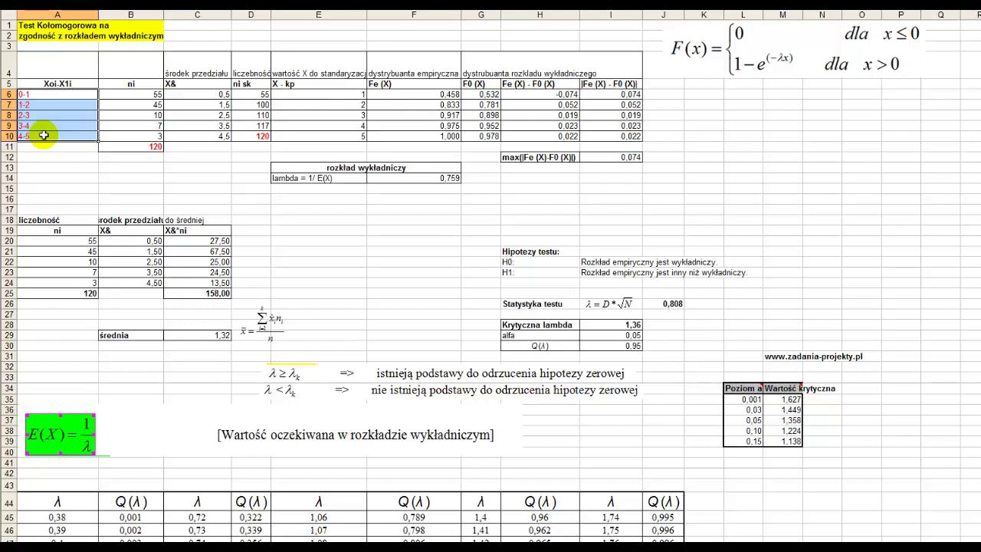
pyautogui.moveTo(57, 241); pyautogui.dragTo(59, 283)
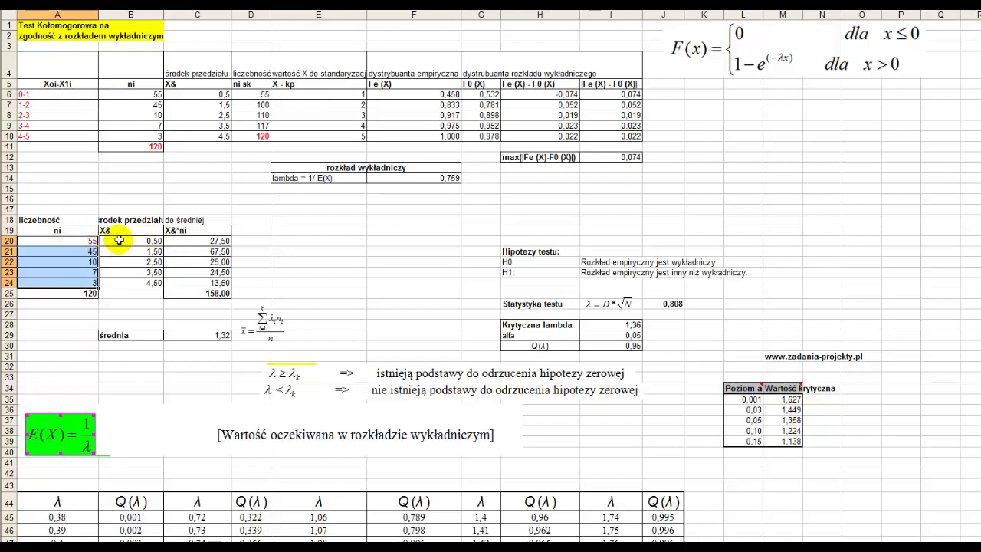
pyautogui.moveTo(119, 241); pyautogui.dragTo(110, 283)
pyautogui.moveTo(81, 241); pyautogui.dragTo(77, 281)
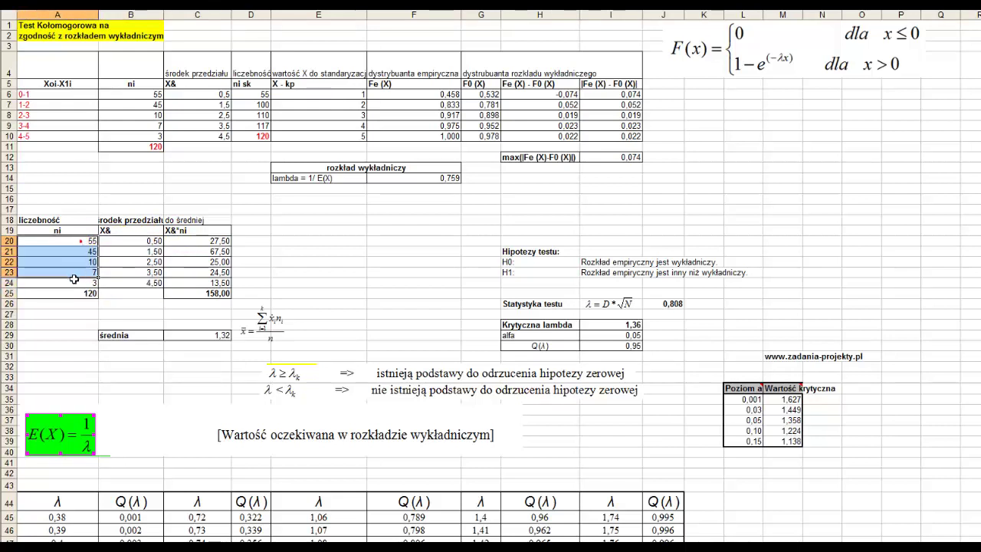
pyautogui.click(228, 244)
pyautogui.moveTo(228, 244); pyautogui.dragTo(221, 282)
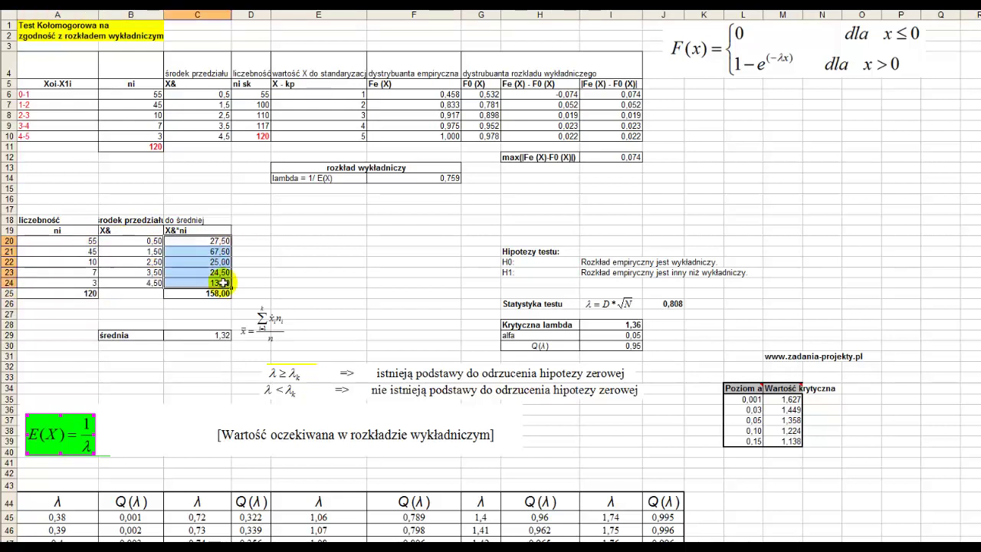
pyautogui.click(196, 293)
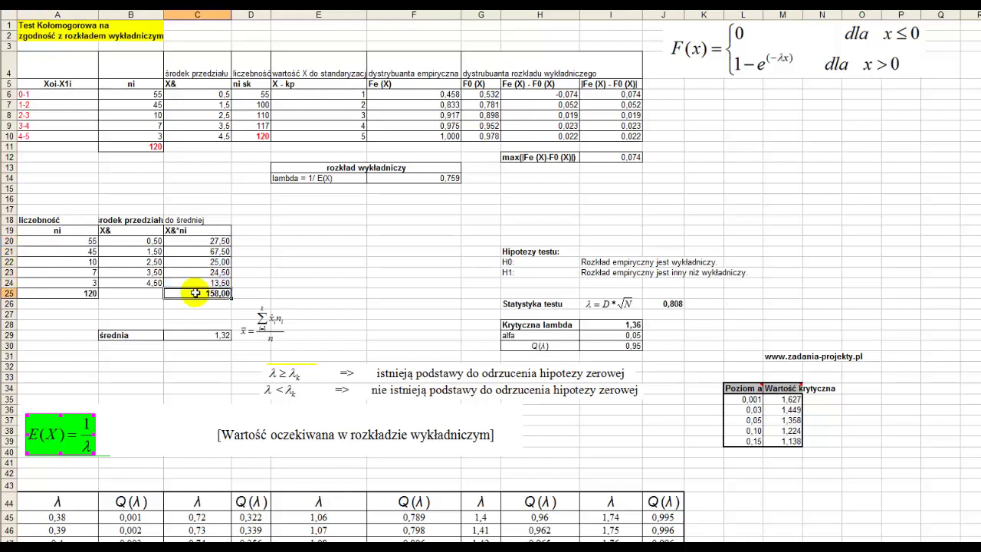
pyautogui.click(56, 292)
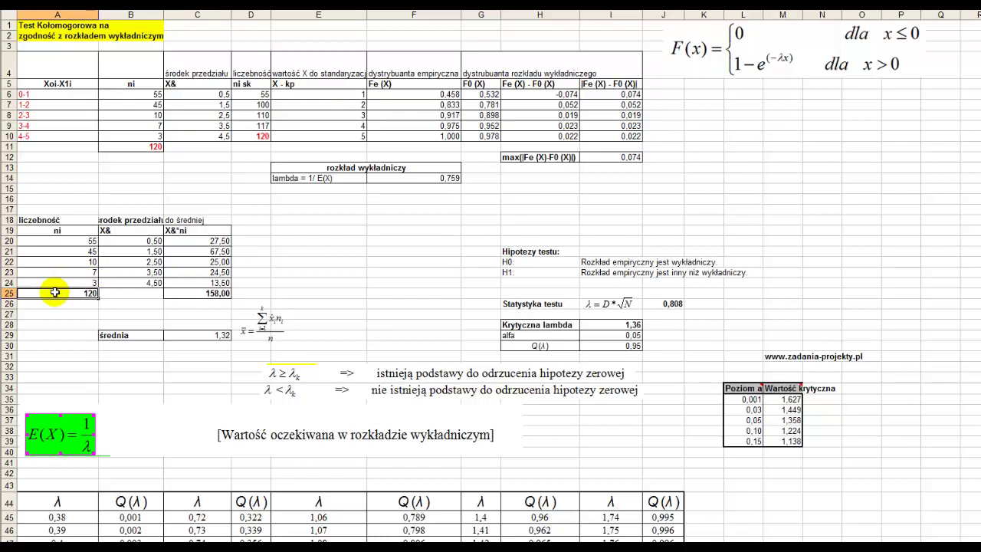
pyautogui.click(182, 336)
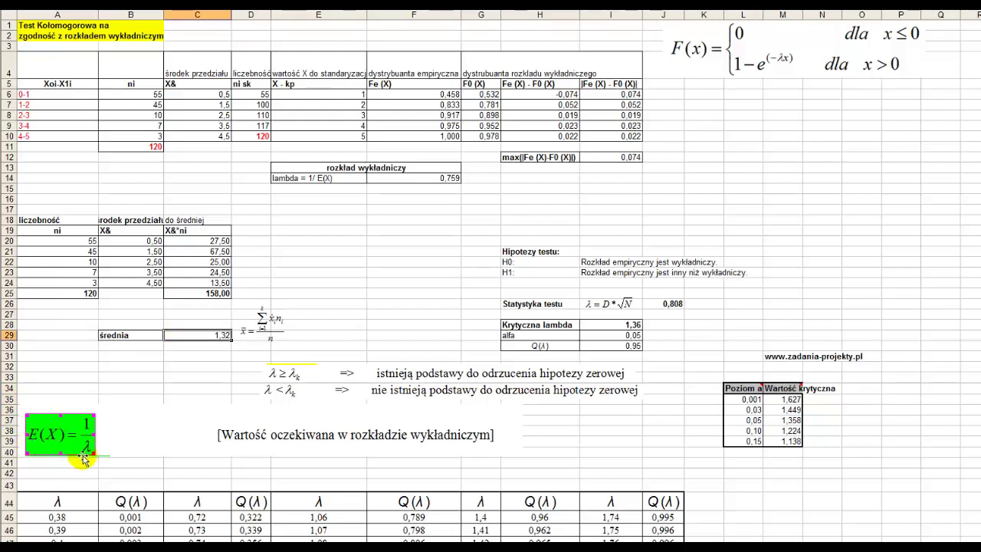
pyautogui.click(321, 179)
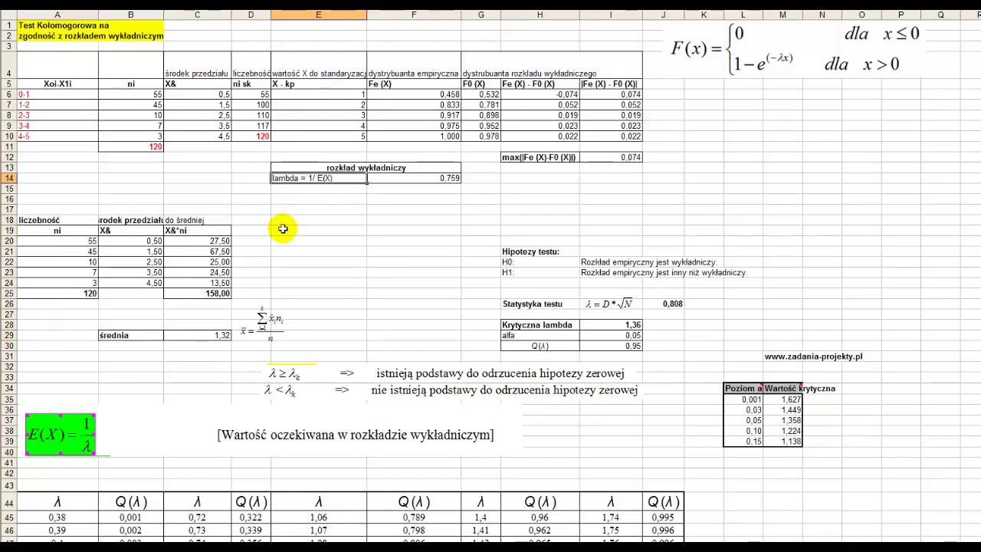
pyautogui.doubleClick(404, 178)
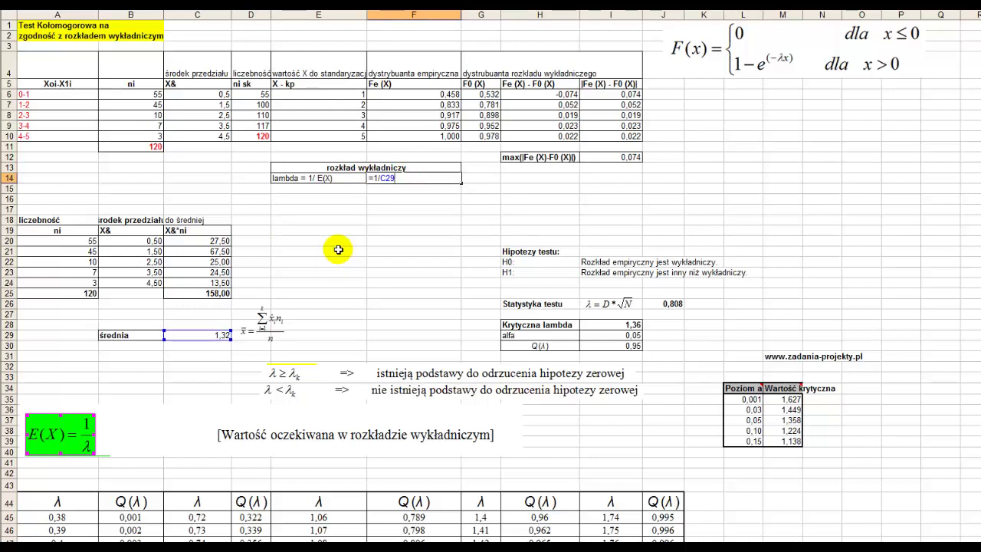
pyautogui.press('Return')
pyautogui.click(433, 178)
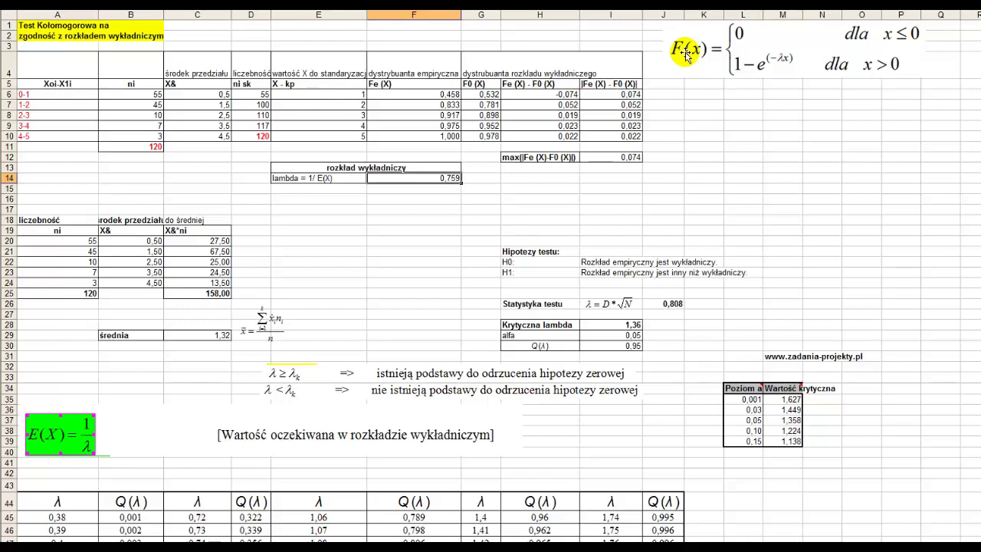
pyautogui.doubleClick(488, 93)
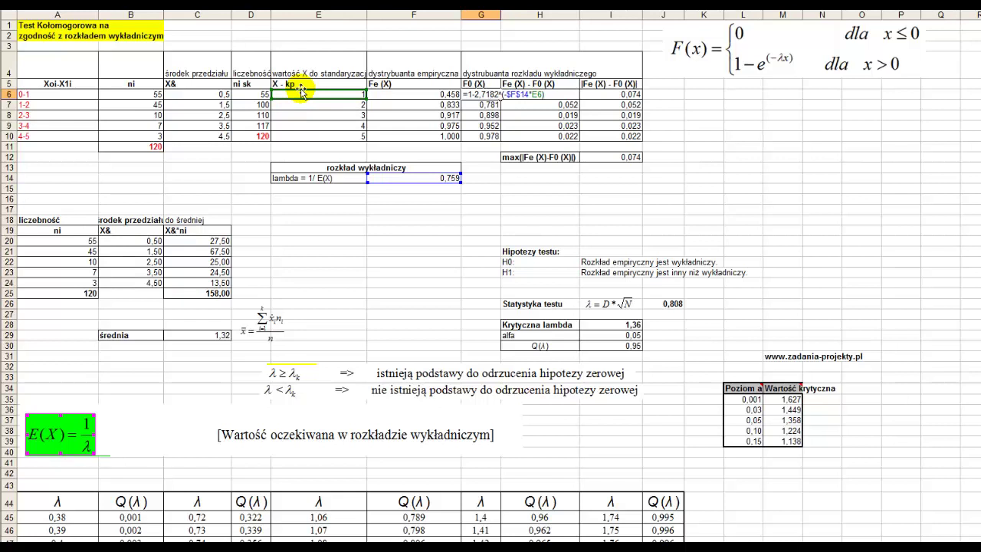
pyautogui.press('Return')
pyautogui.click(491, 94)
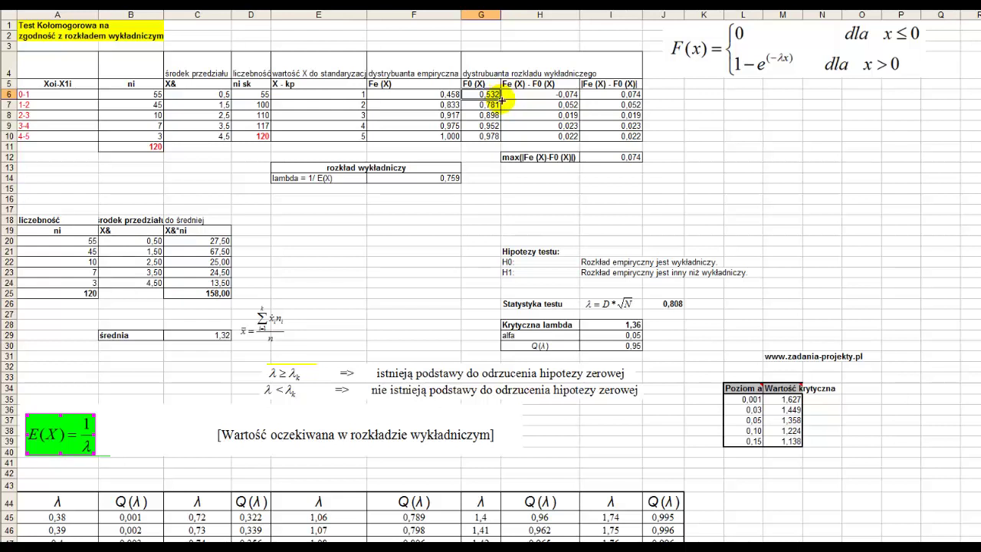
pyautogui.moveTo(499, 101); pyautogui.dragTo(501, 136)
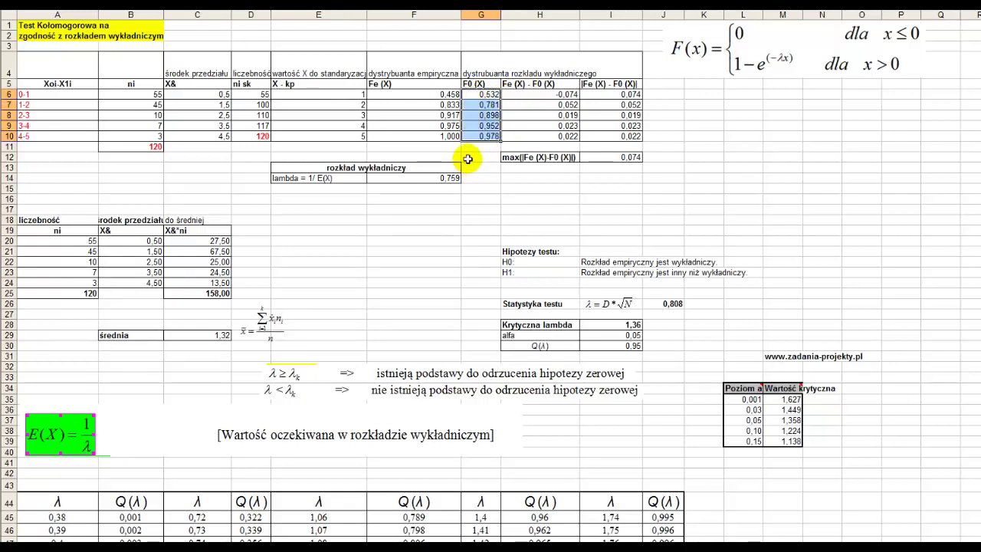
pyautogui.click(510, 86)
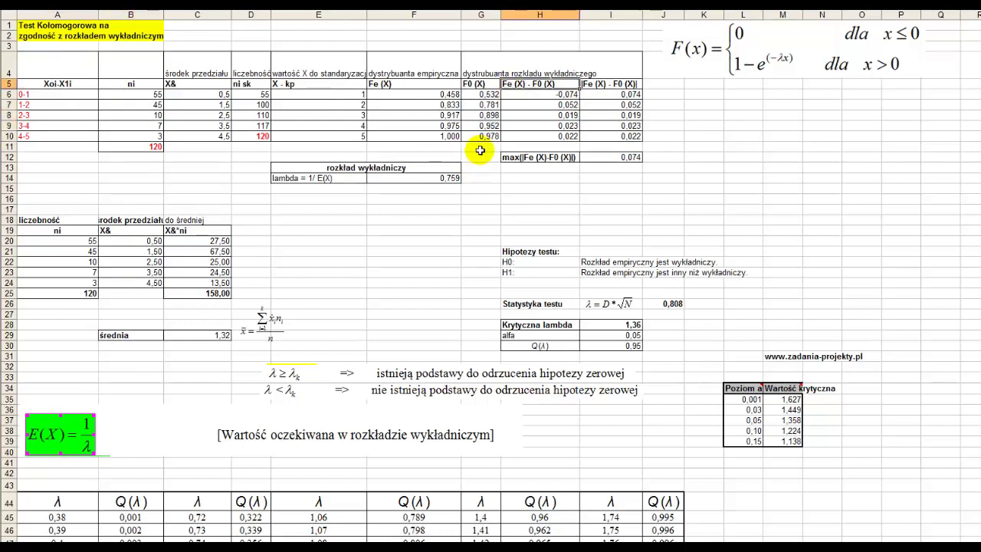
pyautogui.moveTo(400, 94); pyautogui.dragTo(407, 136)
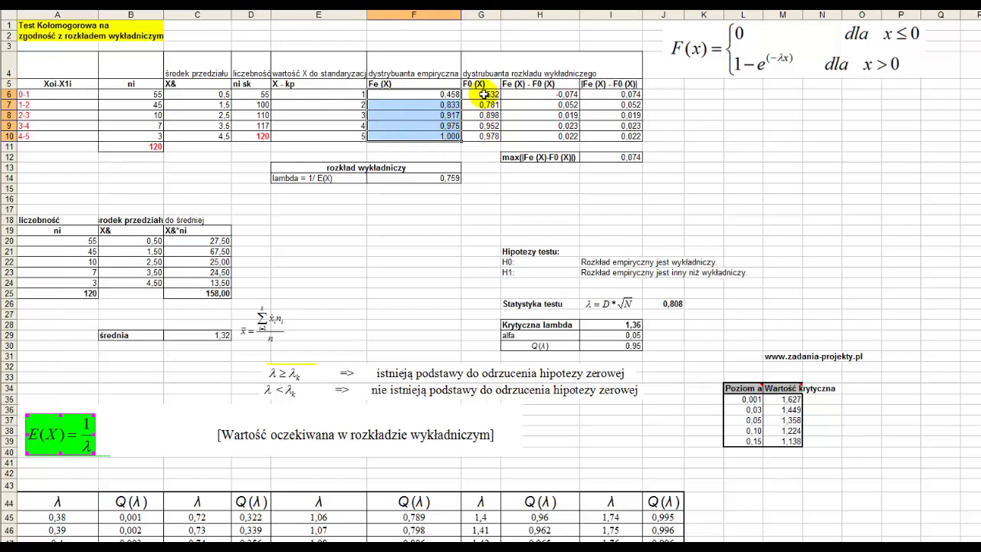
pyautogui.moveTo(481, 93); pyautogui.dragTo(482, 136)
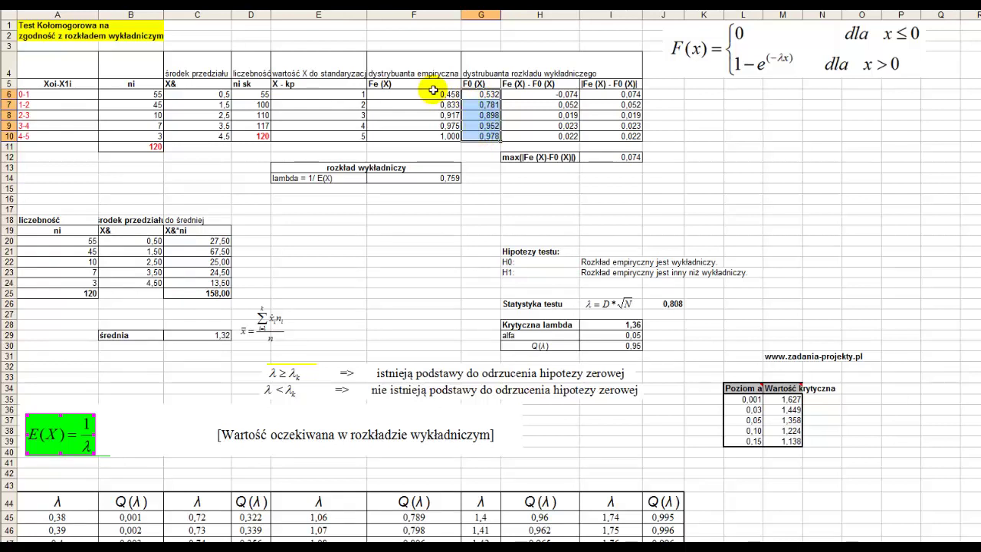
pyautogui.click(431, 90)
pyautogui.click(482, 94)
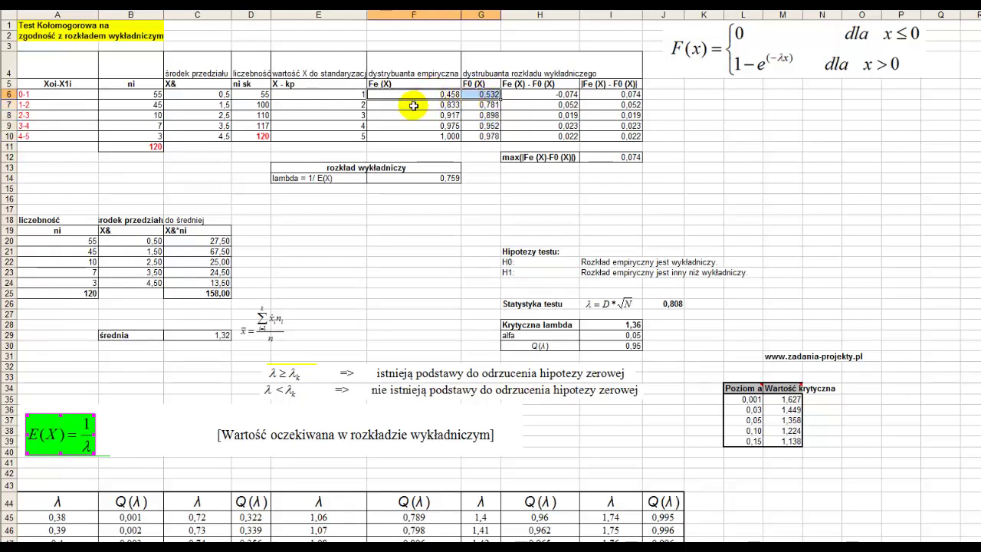
pyautogui.moveTo(413, 105); pyautogui.dragTo(485, 105)
pyautogui.doubleClick(571, 94)
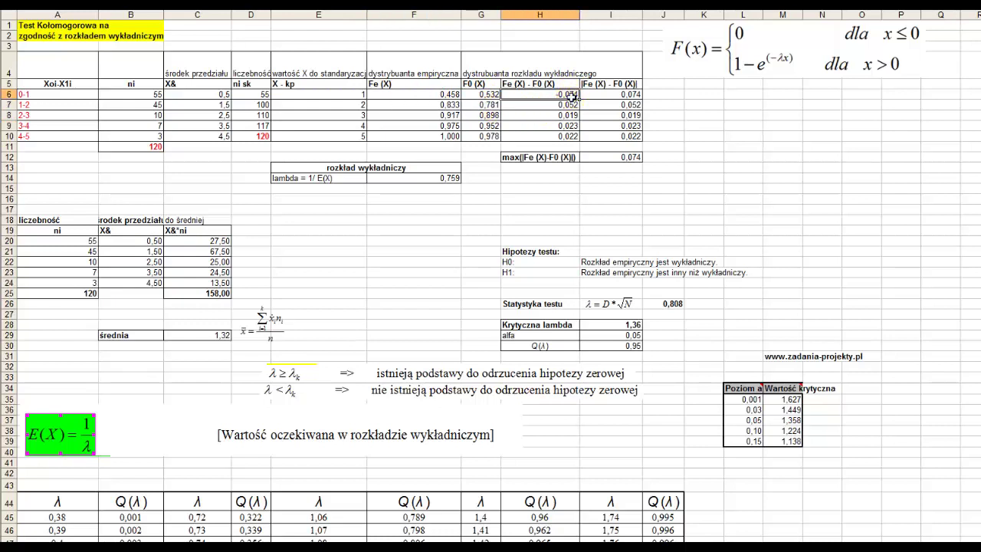
pyautogui.click(572, 96)
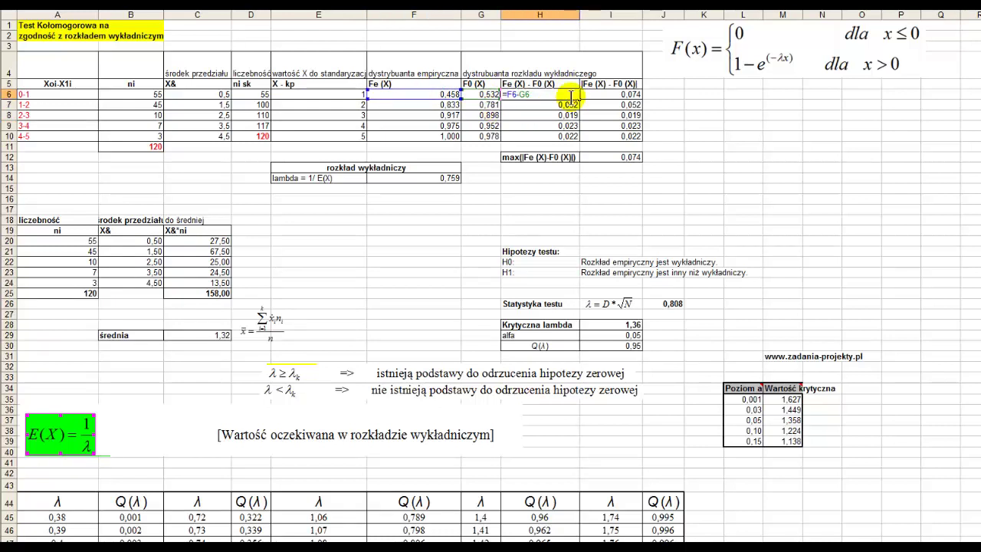
pyautogui.press('Return')
pyautogui.moveTo(571, 95)
pyautogui.mouseDown()
pyautogui.moveTo(581, 141)
pyautogui.moveTo(617, 93)
pyautogui.mouseUp()
pyautogui.hotkey('ctrl', 'c')
pyautogui.doubleClick(617, 94)
pyautogui.press('Escape')
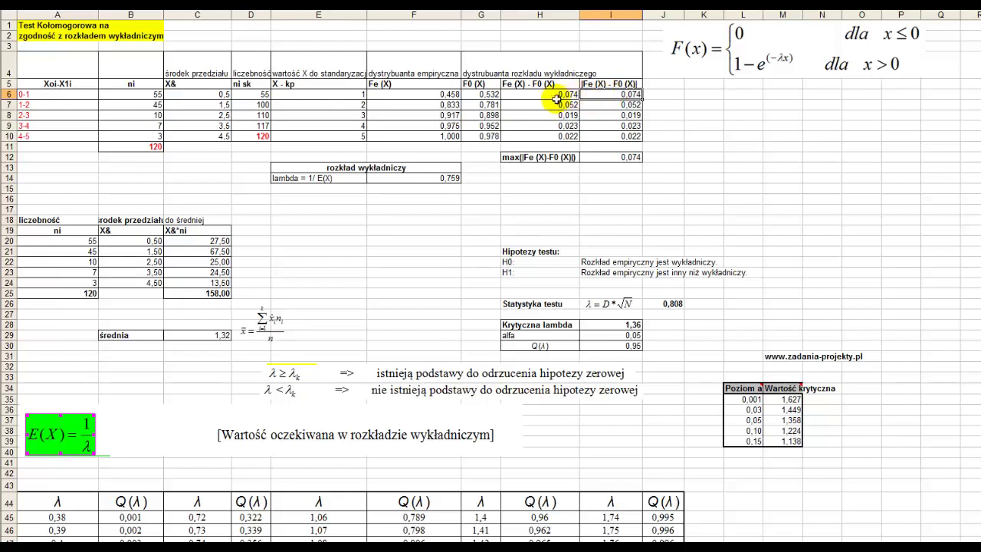
pyautogui.moveTo(560, 95); pyautogui.dragTo(572, 132)
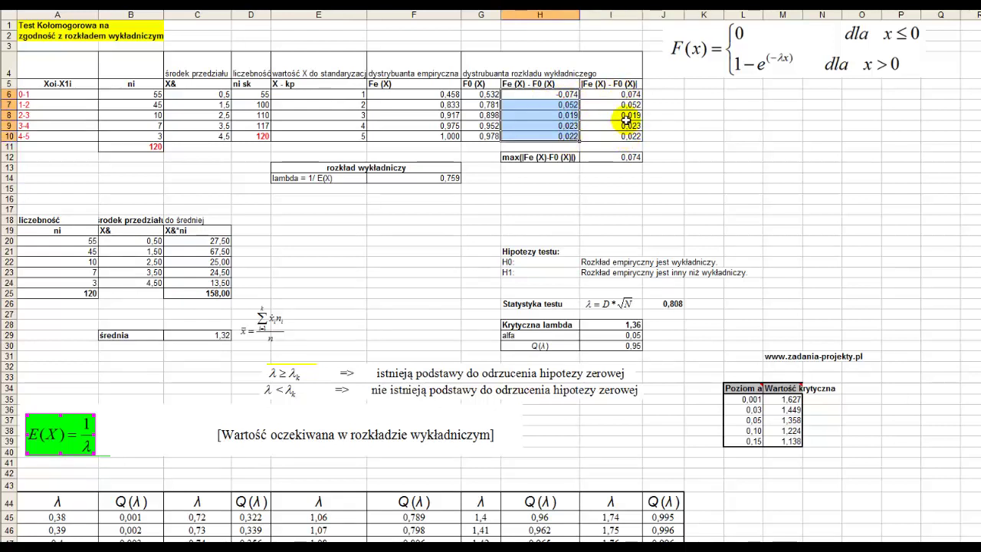
pyautogui.click(564, 159)
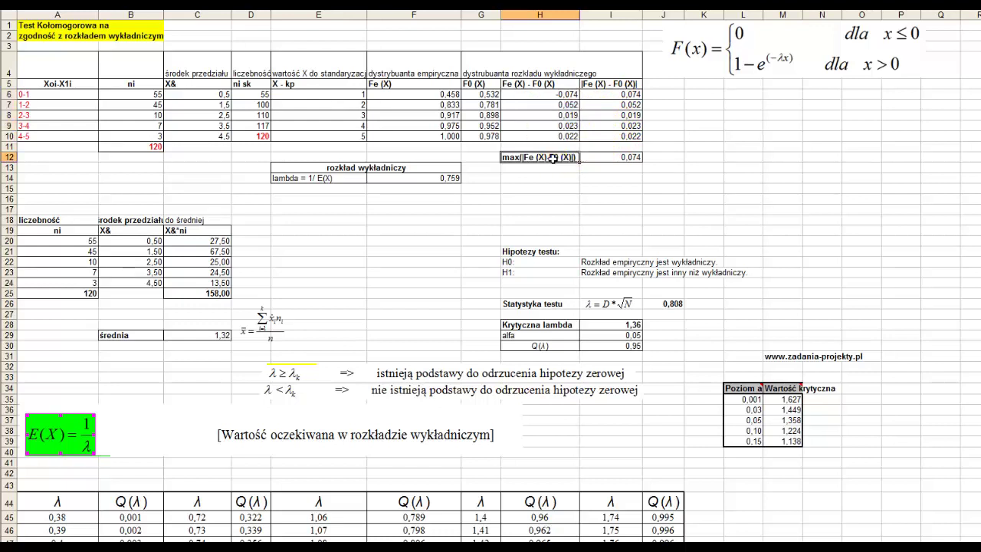
pyautogui.click(617, 158)
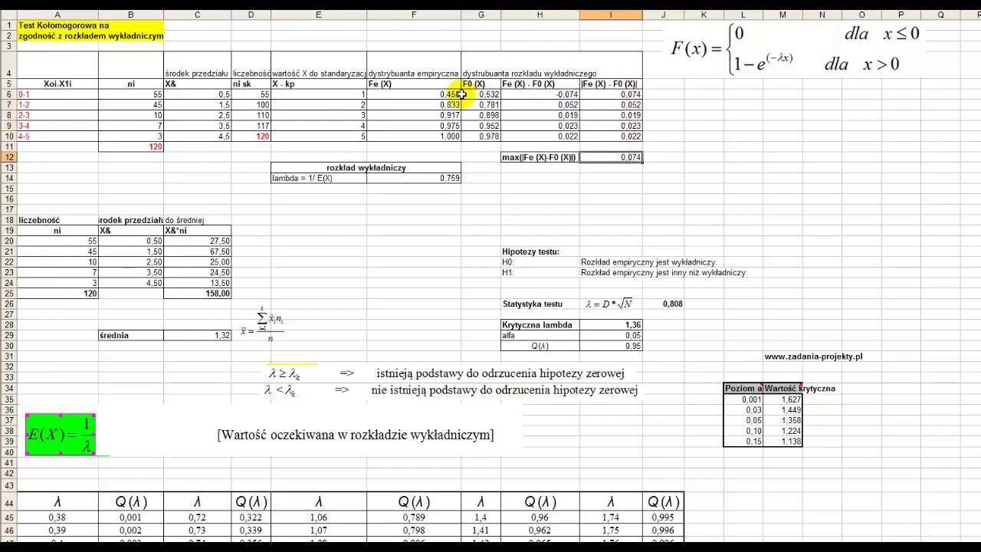
pyautogui.moveTo(447, 94)
pyautogui.mouseDown()
pyautogui.moveTo(477, 95)
pyautogui.moveTo(474, 137)
pyautogui.mouseUp()
pyautogui.click(477, 94)
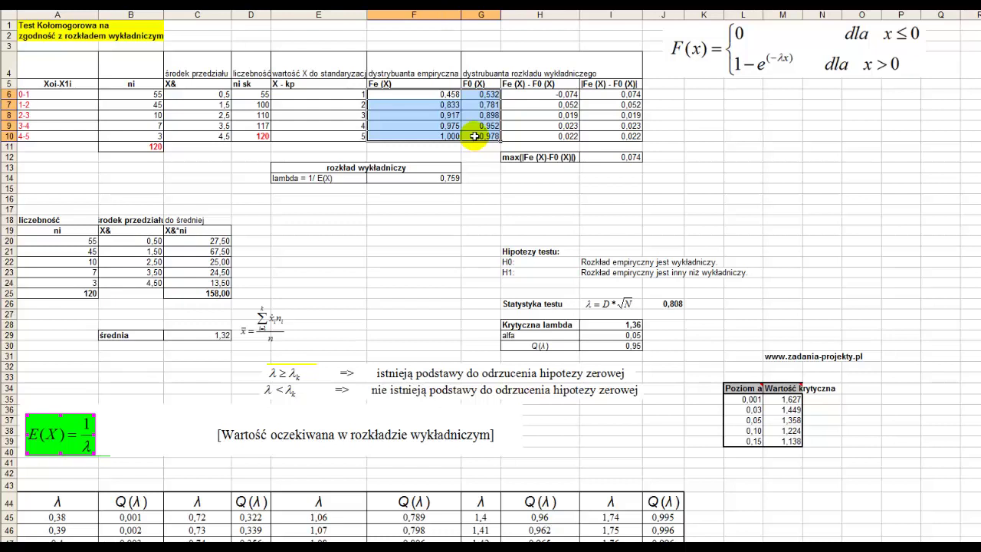
# Point out the test hypotheses heading and the H0 and H1 statements
pyautogui.click(537, 249)
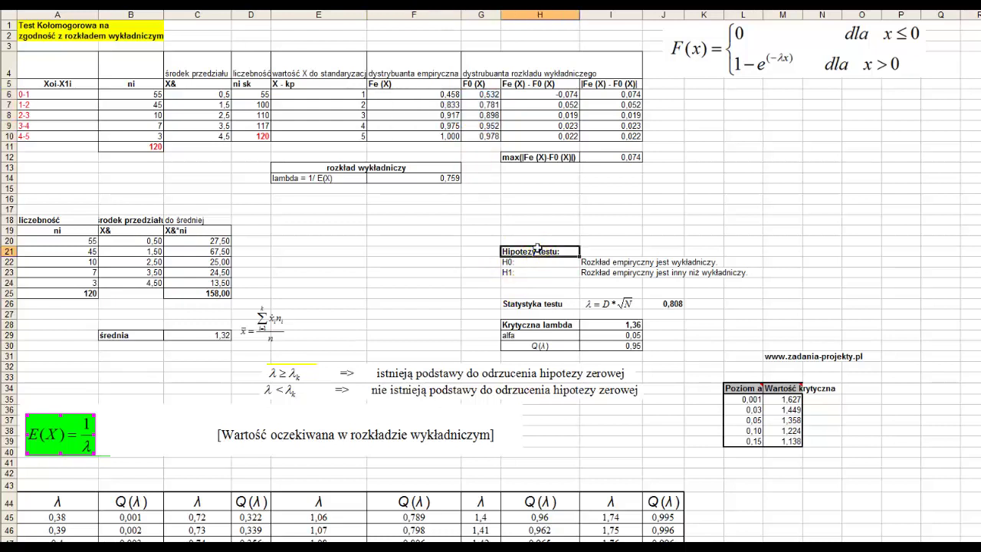
pyautogui.click(589, 263)
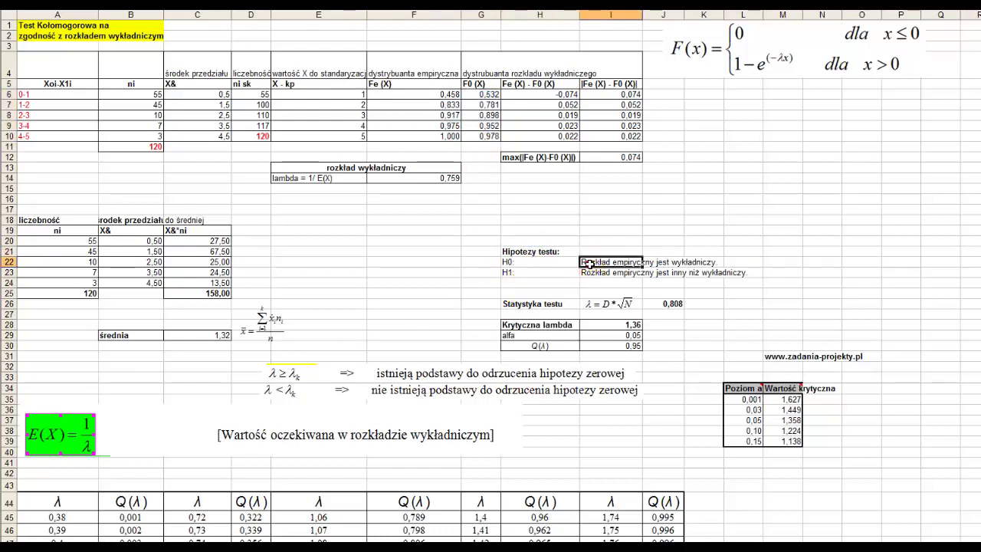
pyautogui.click(588, 263)
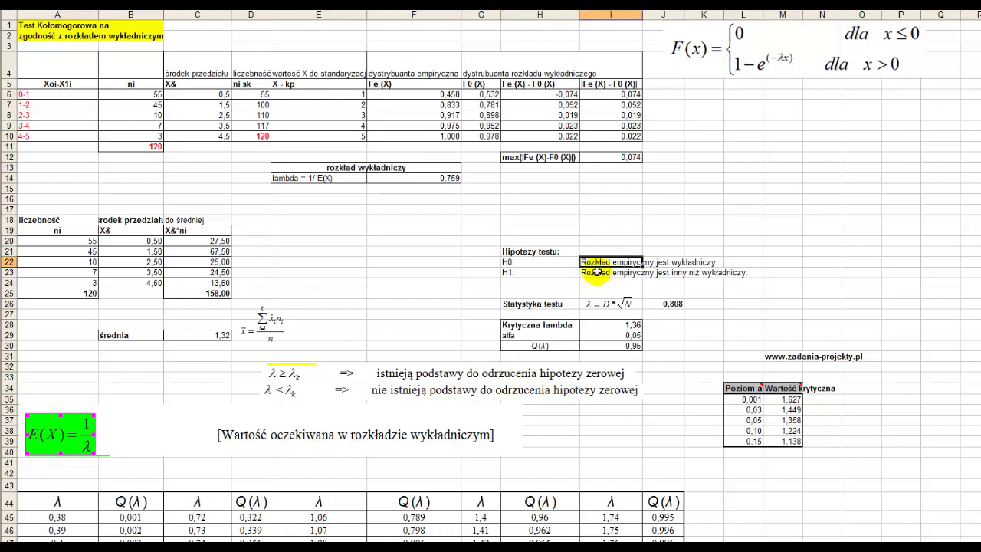
pyautogui.click(596, 271)
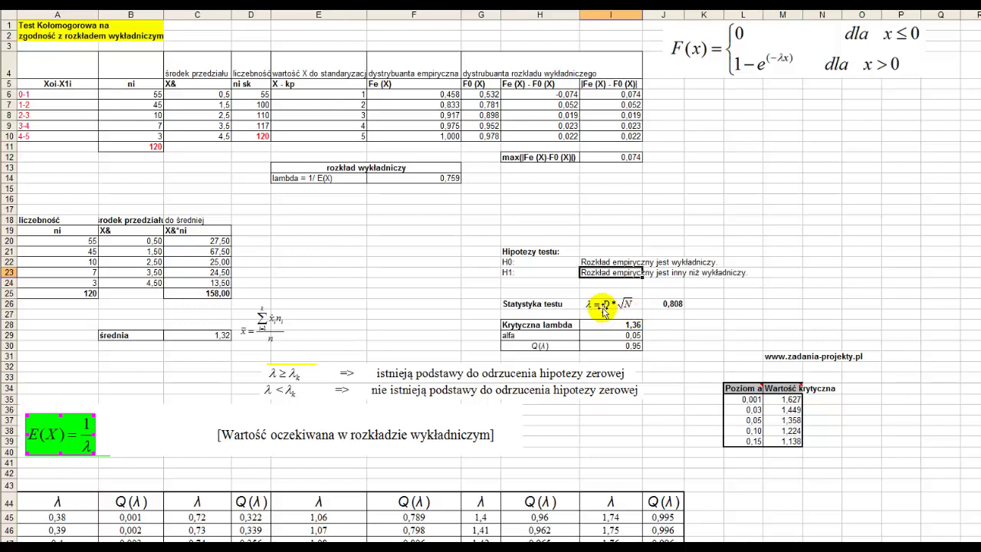
# Point out the maximum difference 0,074 and the sample size 120 in B11 behind the test statistic
pyautogui.click(513, 159)
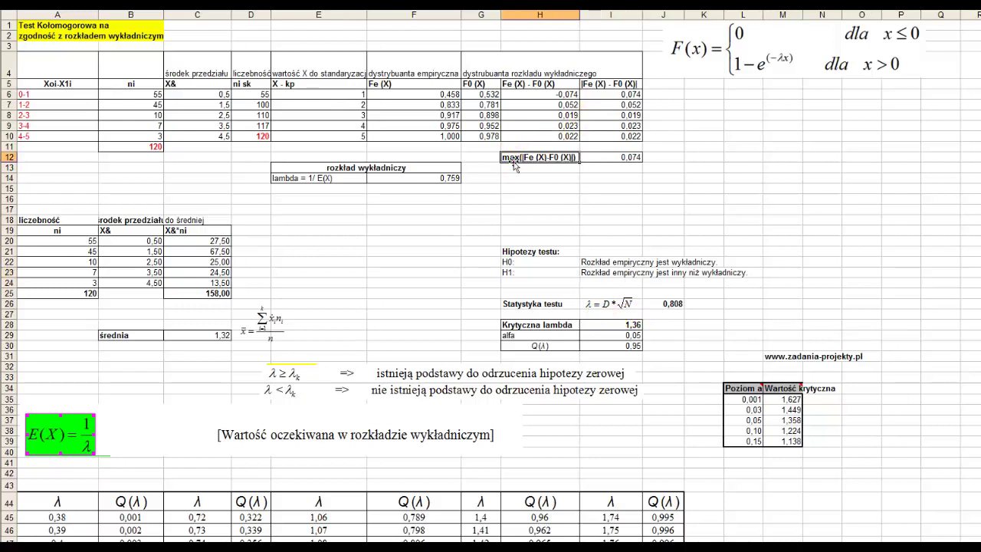
pyautogui.click(612, 158)
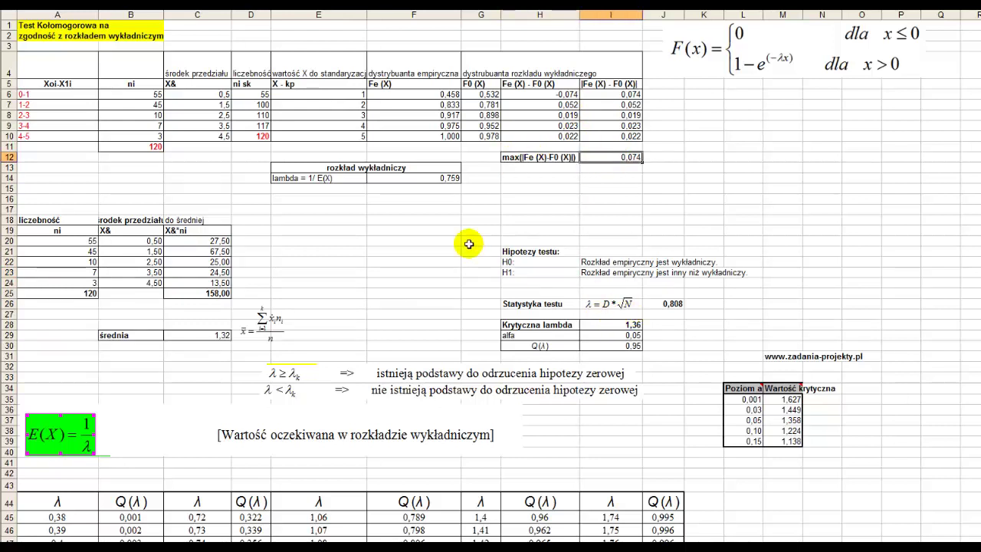
pyautogui.click(137, 154)
pyautogui.click(158, 146)
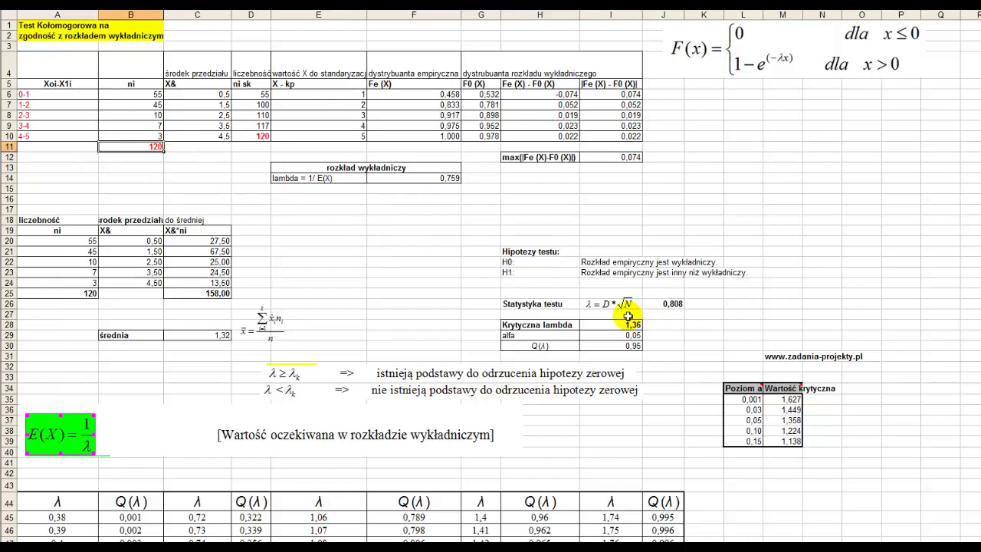
pyautogui.doubleClick(666, 304)
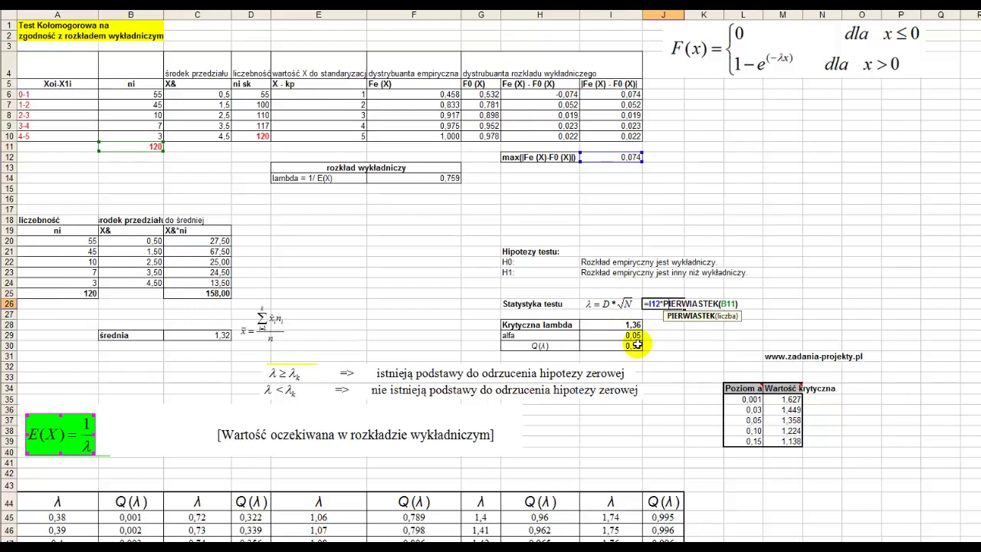
pyautogui.press('Escape')
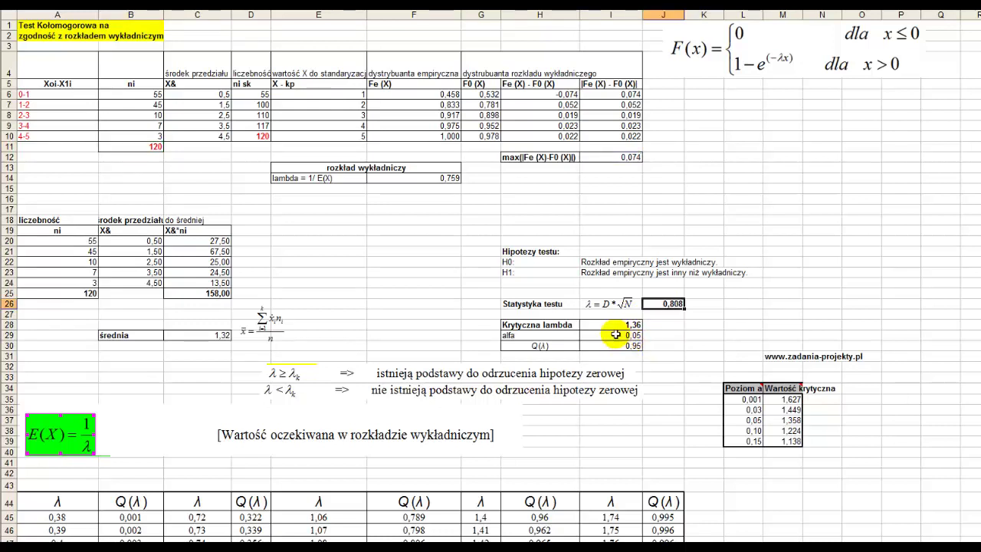
pyautogui.click(612, 263)
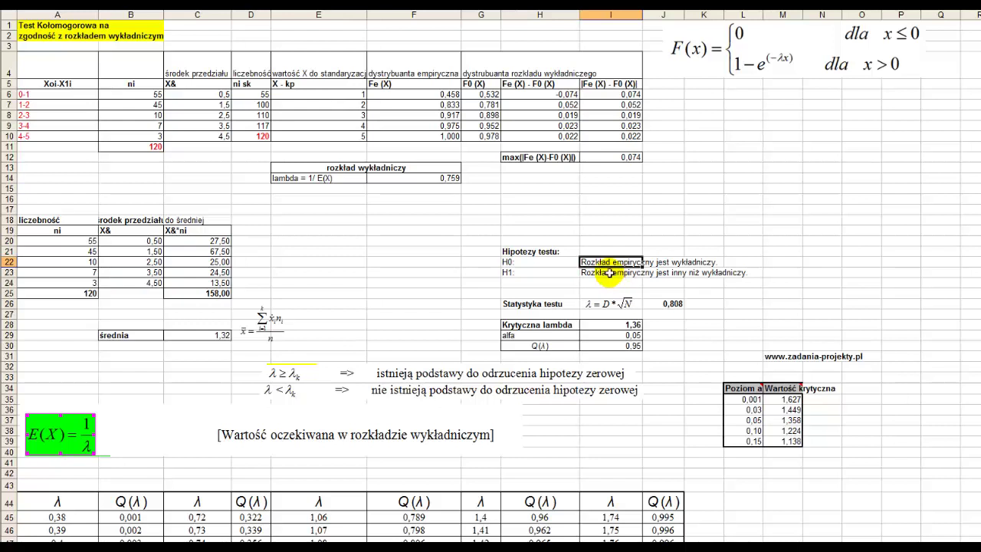
pyautogui.click(608, 274)
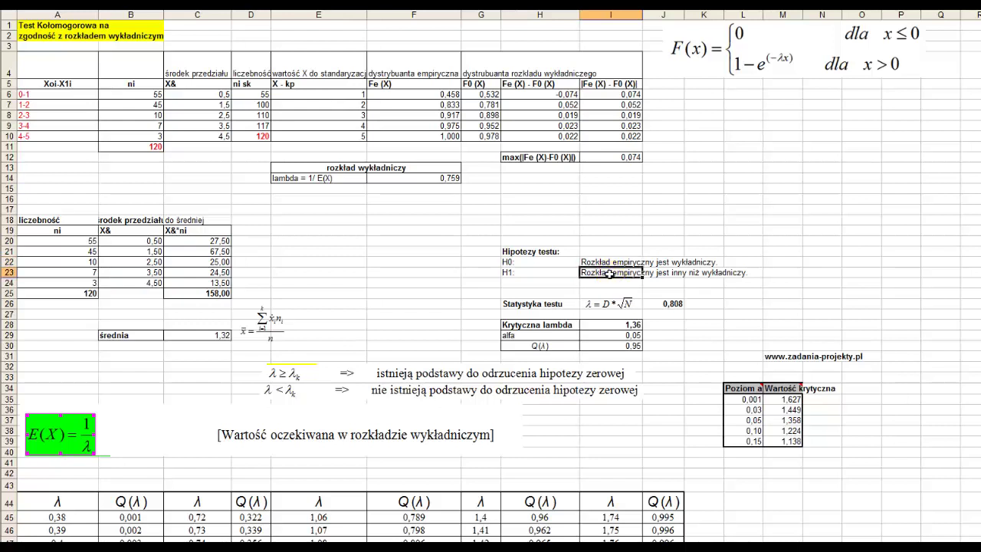
pyautogui.click(673, 304)
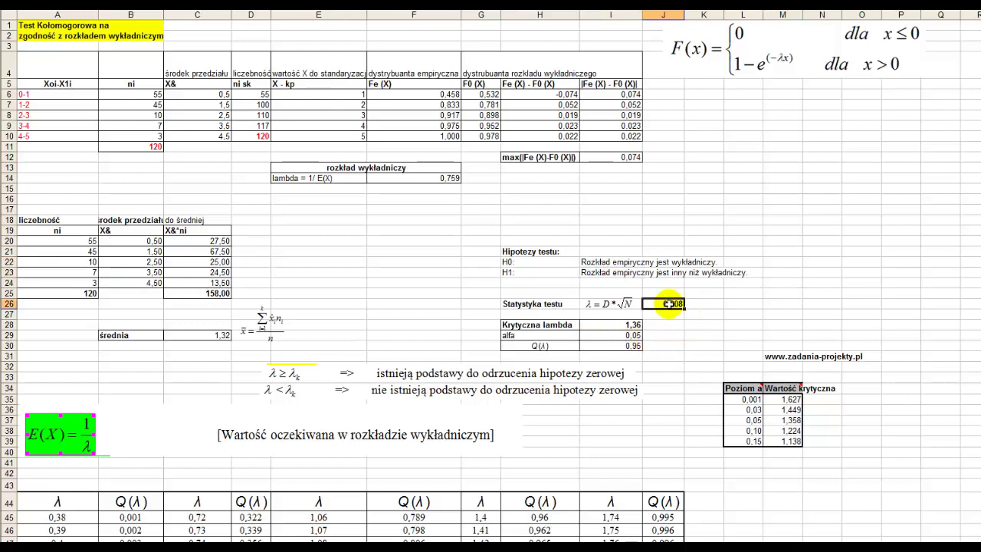
pyautogui.click(617, 326)
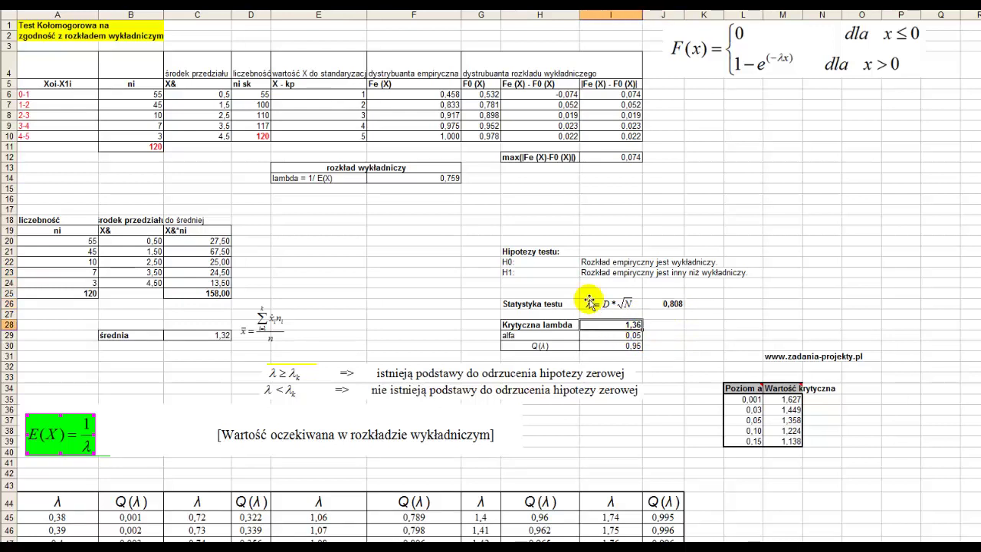
pyautogui.click(652, 302)
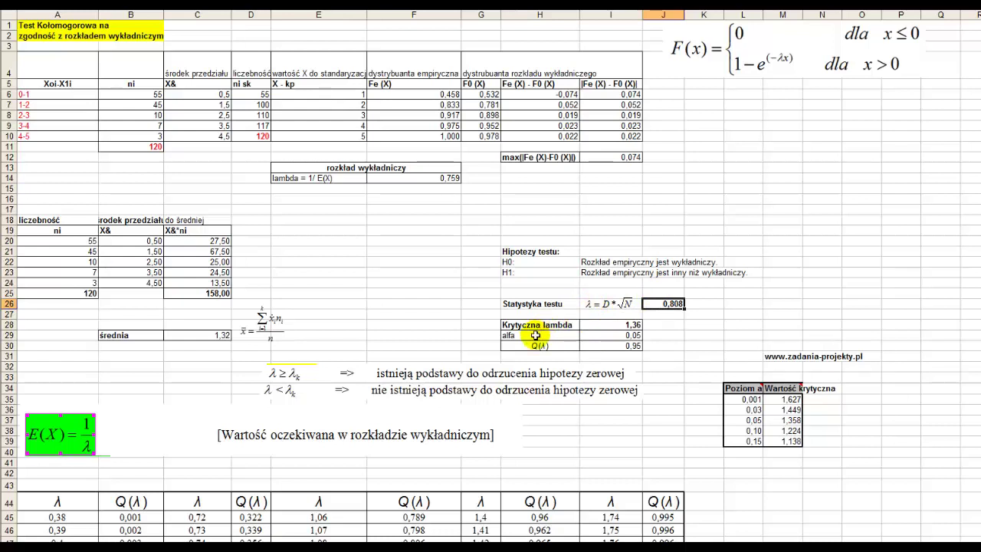
pyautogui.click(626, 323)
pyautogui.click(605, 336)
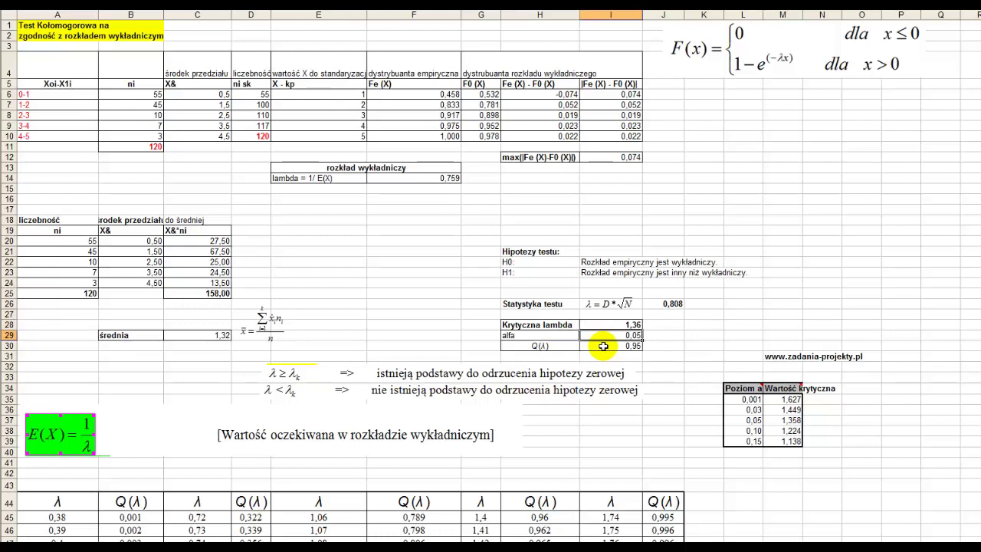
pyautogui.click(603, 346)
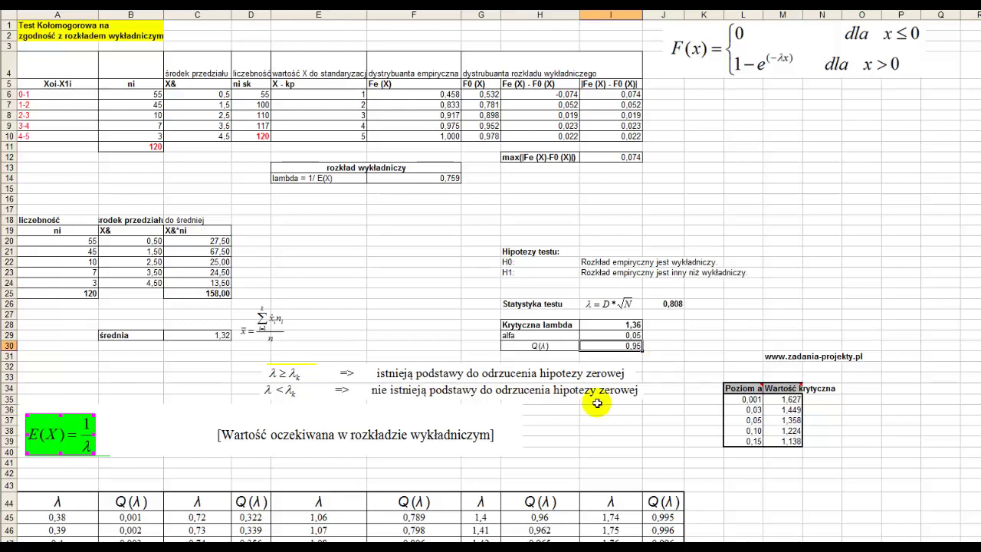
pyautogui.scroll(-6, 279, 486)
pyautogui.scroll(-3, 278, 431)
pyautogui.scroll(-1, 282, 394)
pyautogui.scroll(-2, 281, 394)
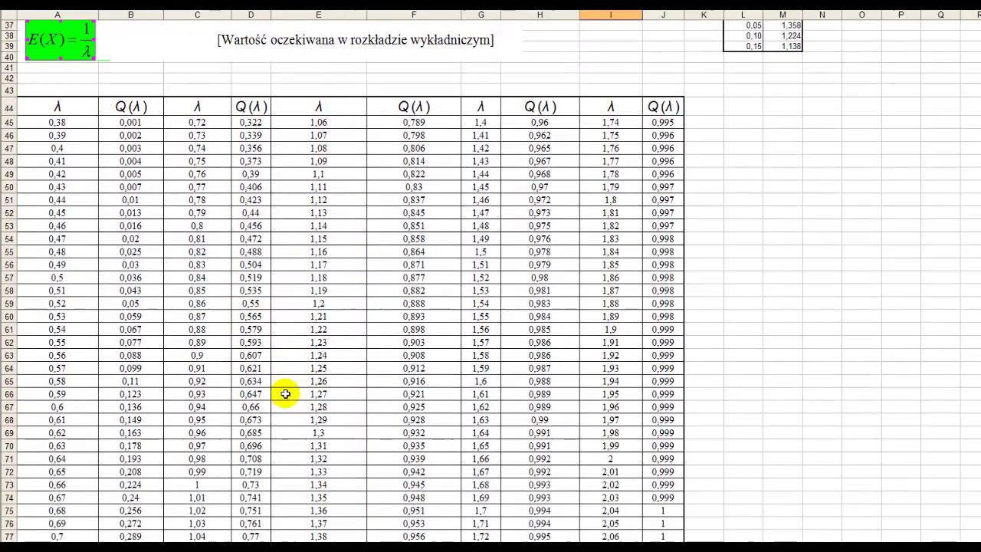
pyautogui.scroll(-1, 282, 394)
pyautogui.scroll(-1, 281, 394)
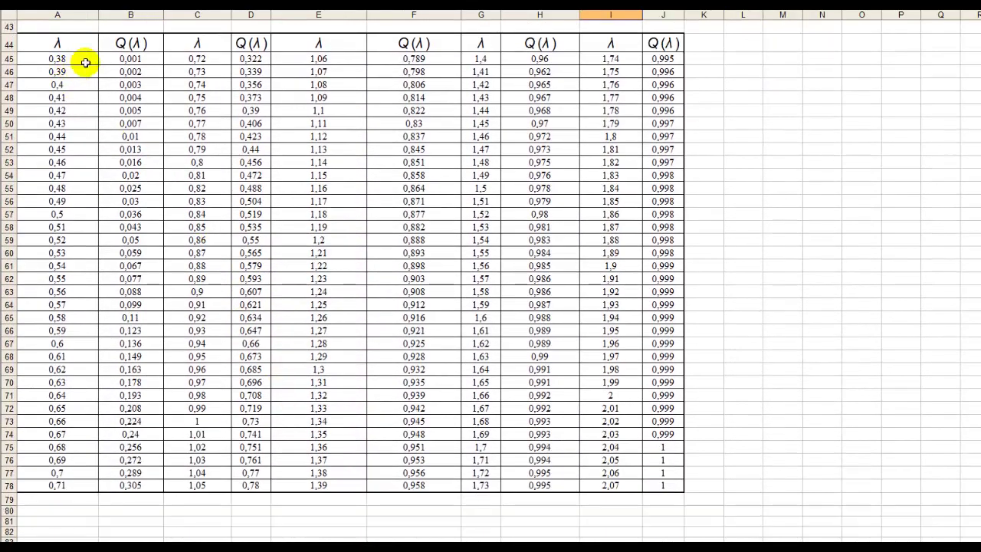
pyautogui.moveTo(142, 59)
pyautogui.mouseDown()
pyautogui.moveTo(145, 170)
pyautogui.moveTo(102, 480)
pyautogui.moveTo(47, 335)
pyautogui.moveTo(59, 59)
pyautogui.mouseUp()
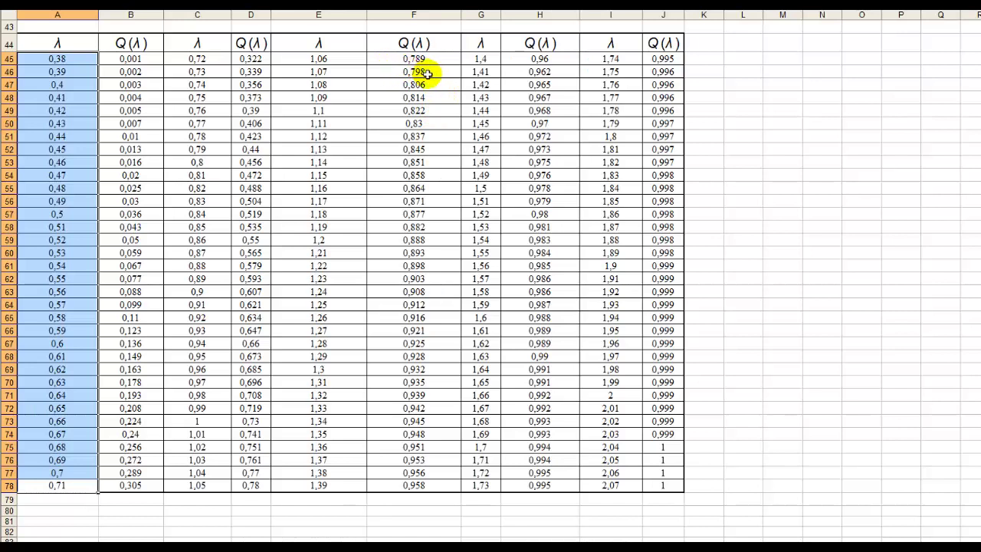
pyautogui.click(413, 448)
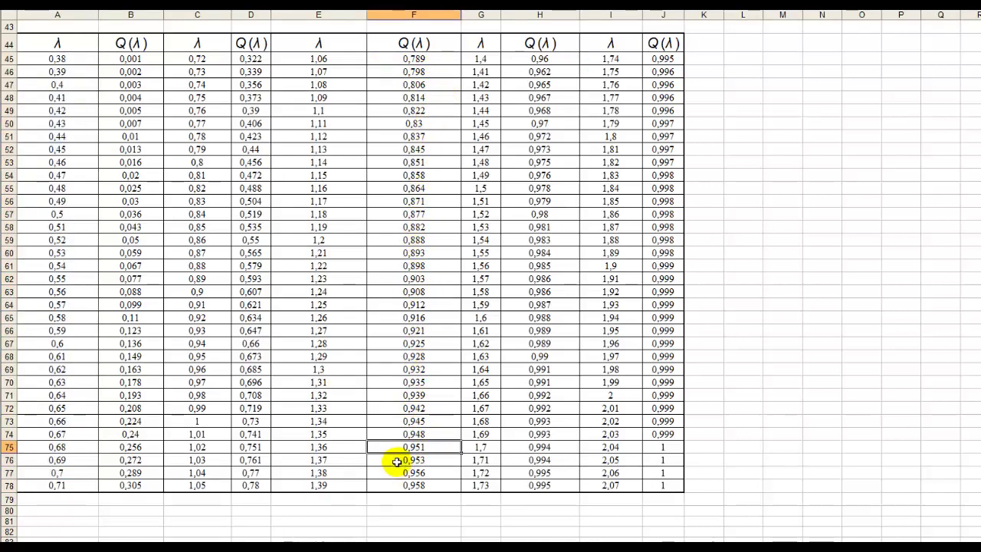
pyautogui.click(299, 450)
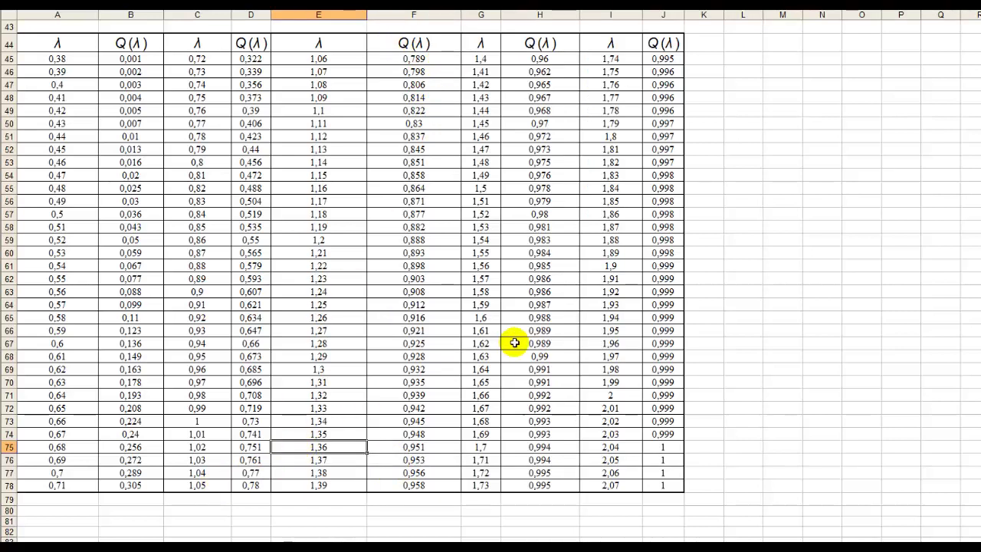
pyautogui.scroll(9, 514, 343)
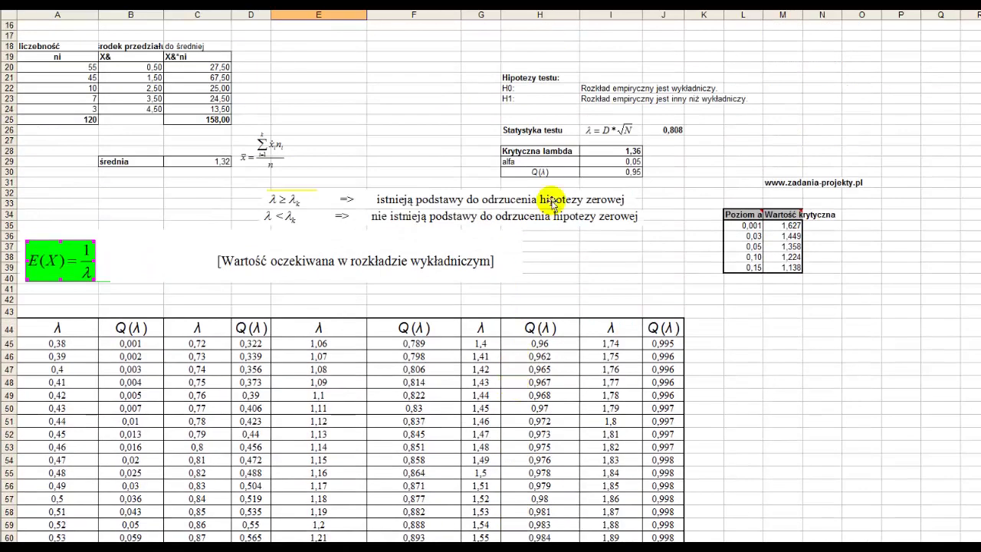
pyautogui.click(618, 154)
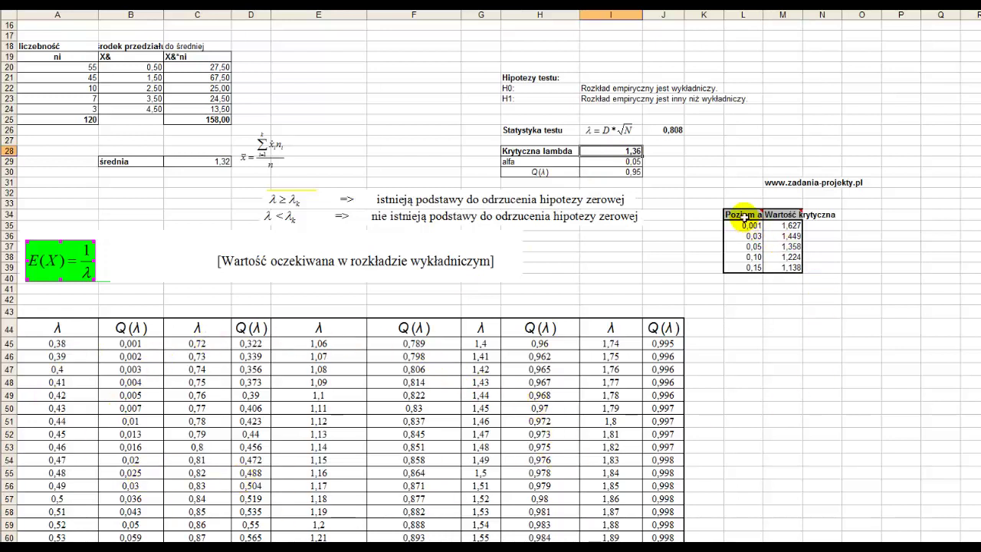
pyautogui.moveTo(737, 214)
pyautogui.mouseDown()
pyautogui.moveTo(792, 221)
pyautogui.moveTo(774, 268)
pyautogui.mouseUp()
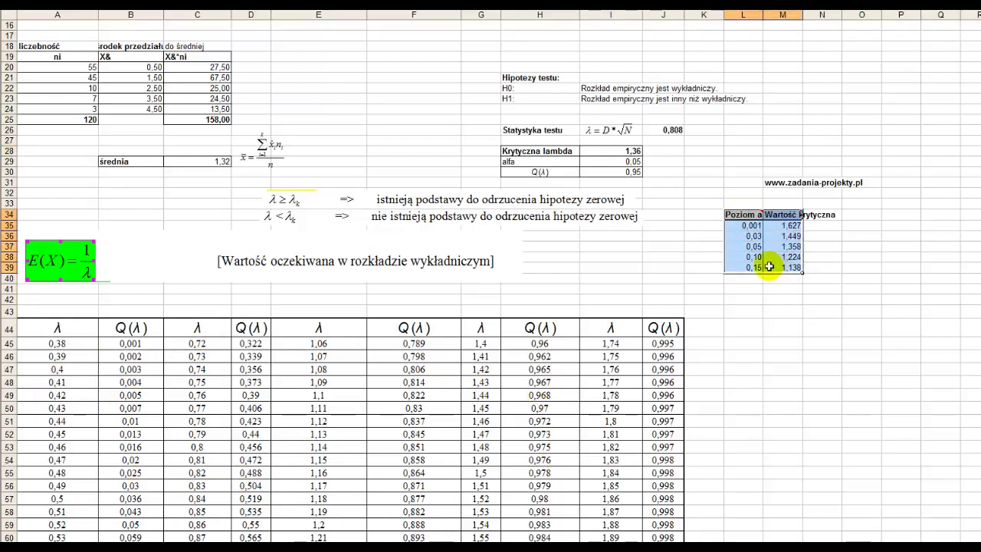
pyautogui.click(738, 302)
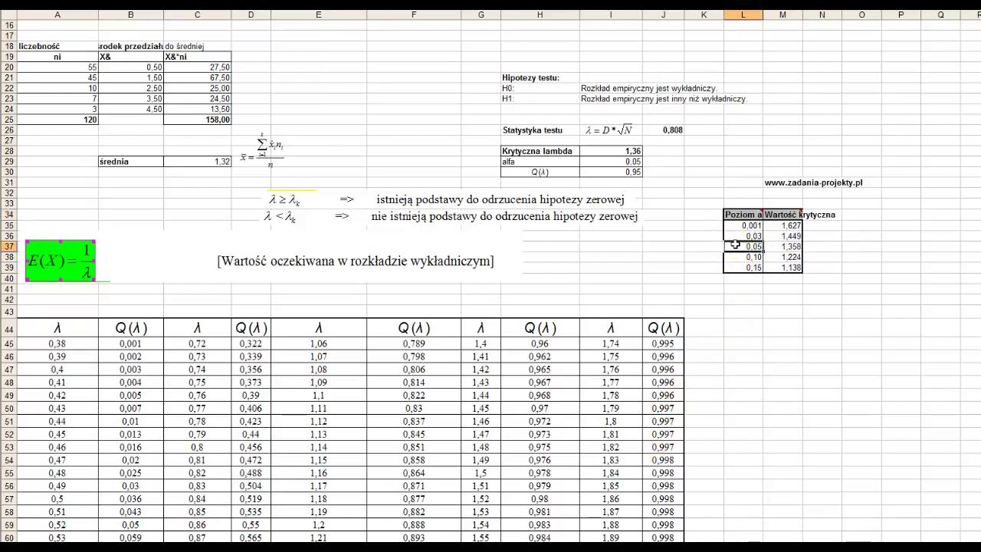
pyautogui.click(790, 248)
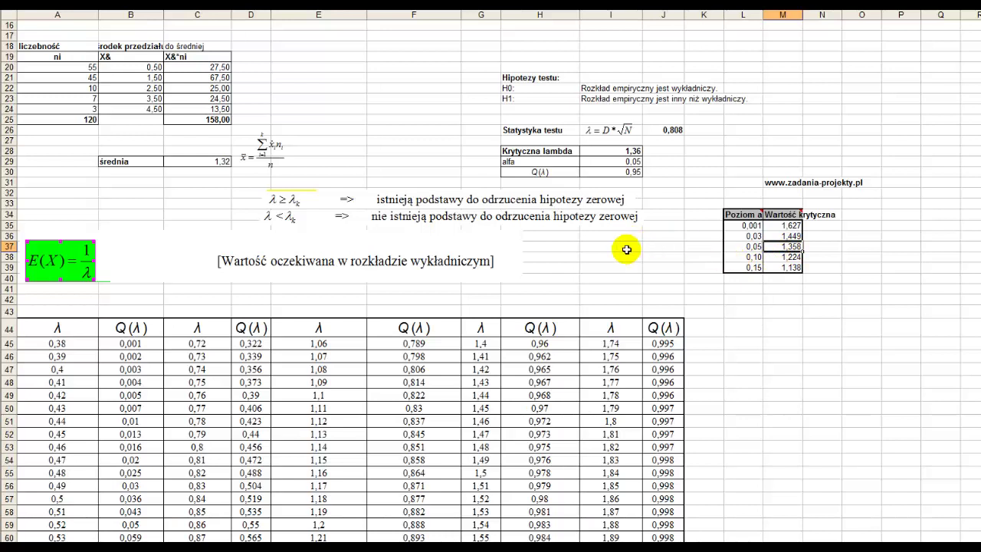
pyautogui.scroll(2, 625, 243)
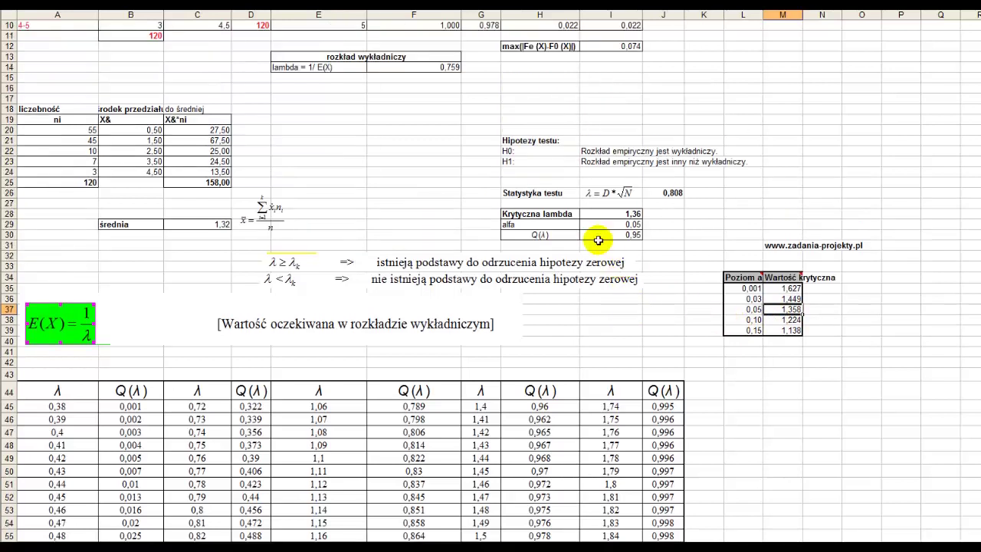
pyautogui.click(676, 192)
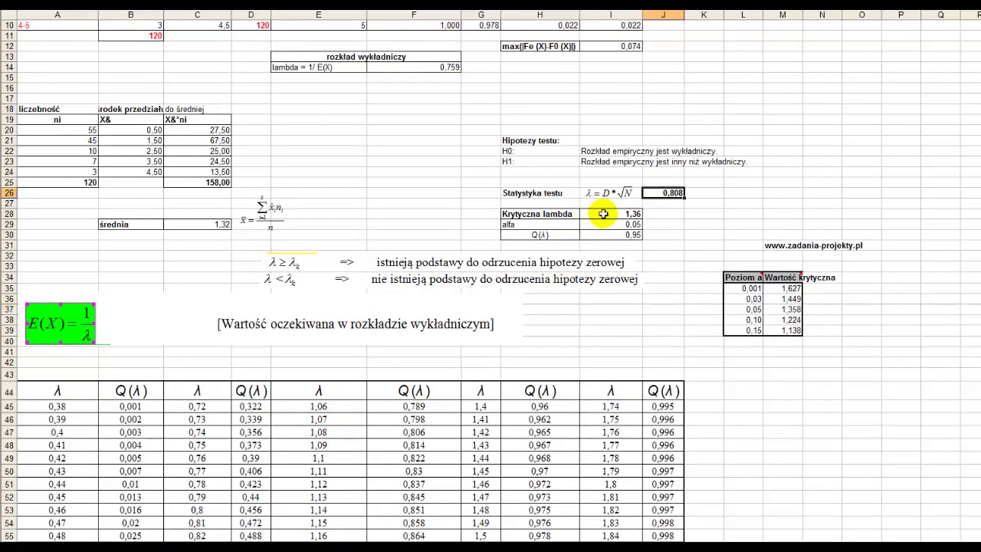
pyautogui.click(603, 214)
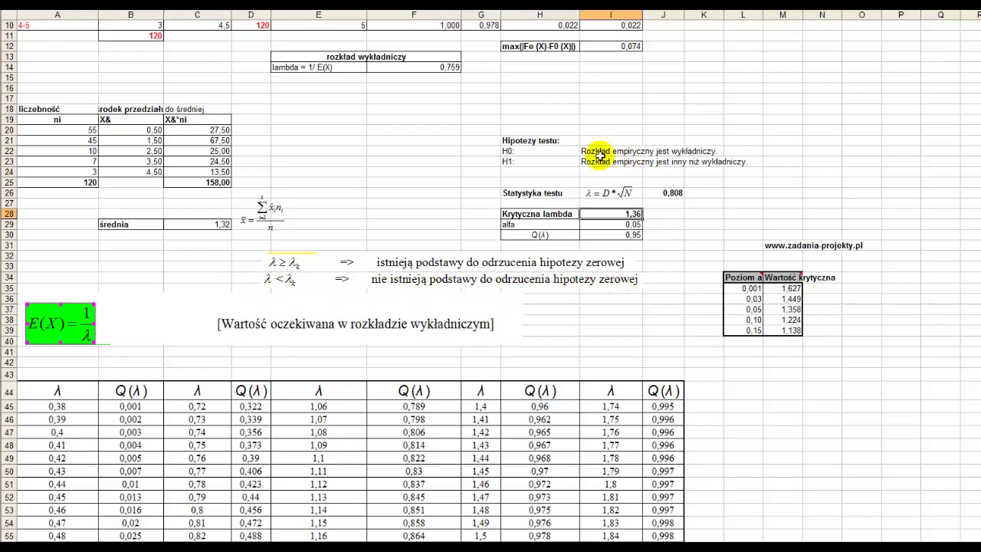
pyautogui.click(601, 153)
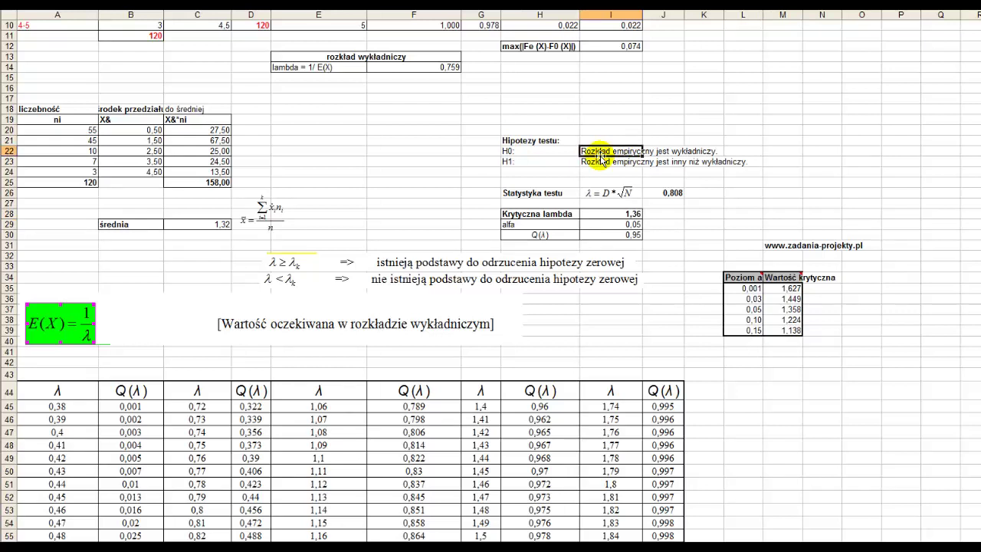
pyautogui.click(673, 193)
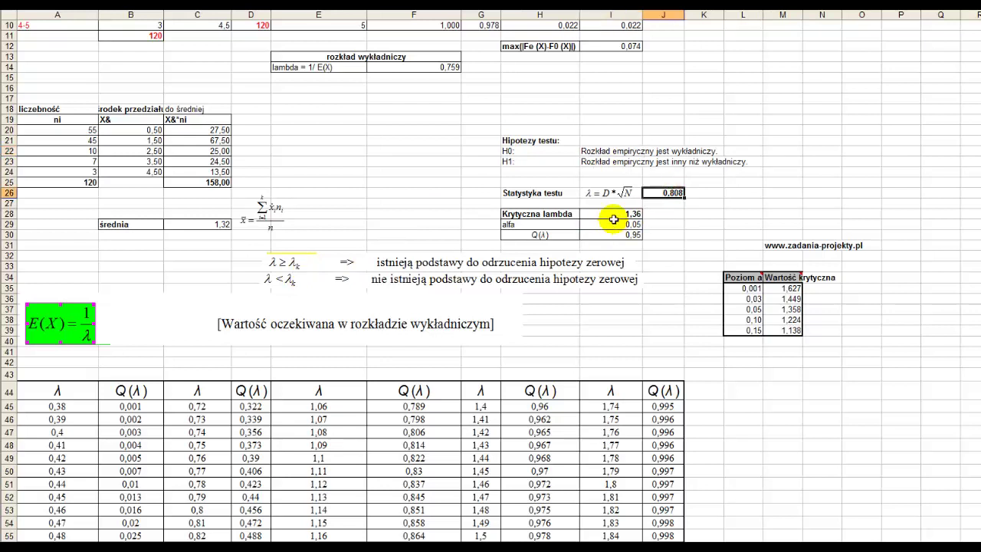
pyautogui.click(623, 212)
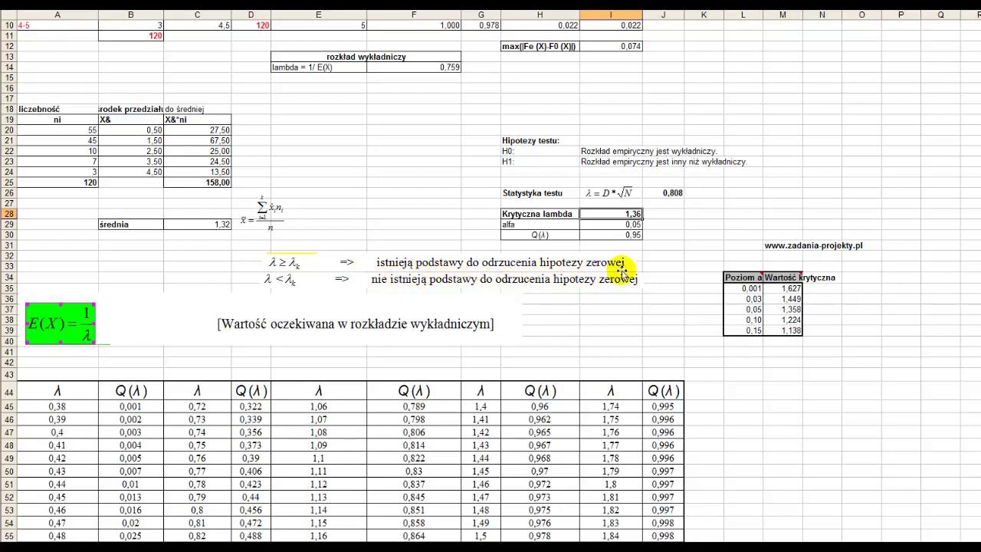
pyautogui.click(587, 151)
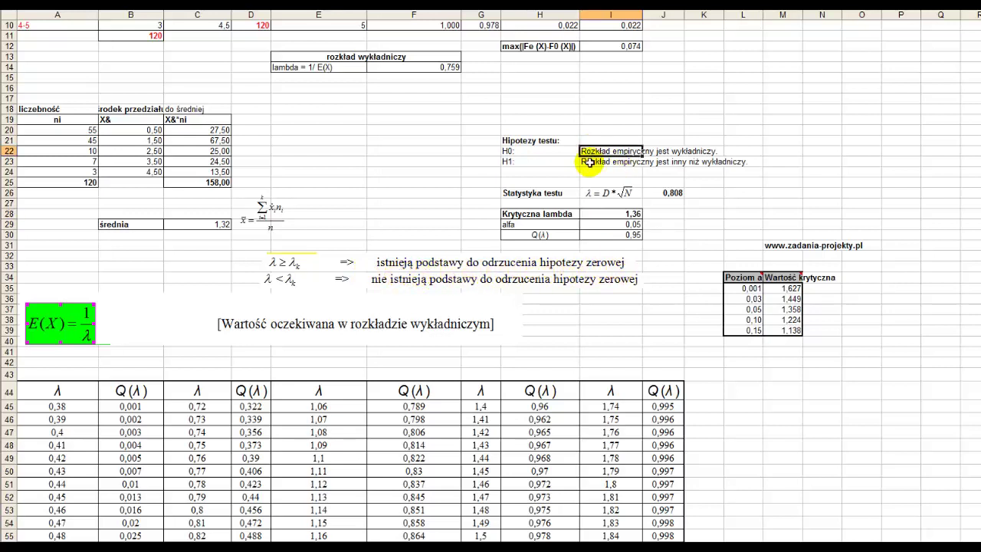
pyautogui.click(587, 162)
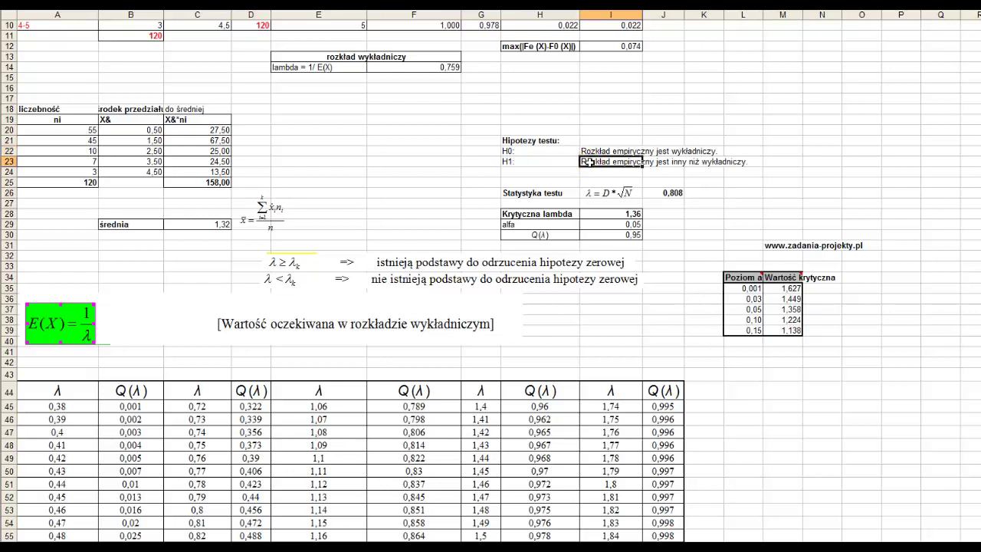